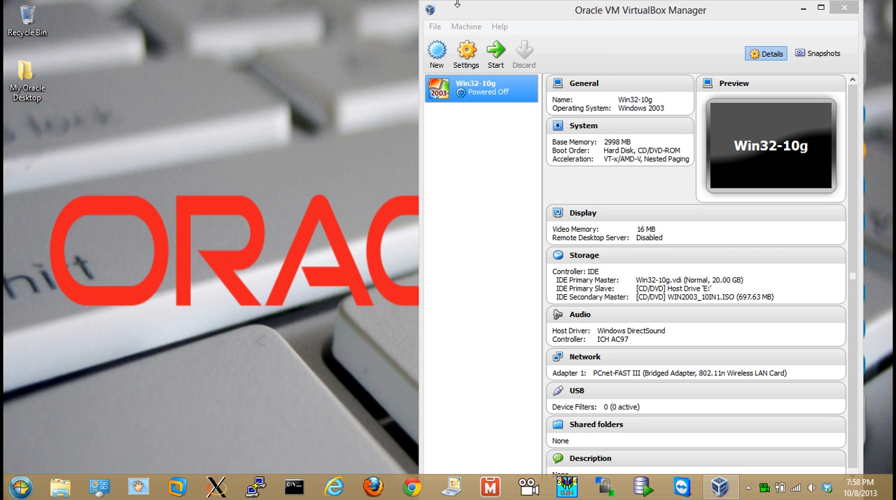
# Start the Win32-10g virtual machine, minimize the VirtualBox Manager and reposition the virtual machine's window
pyautogui.click(495, 52)
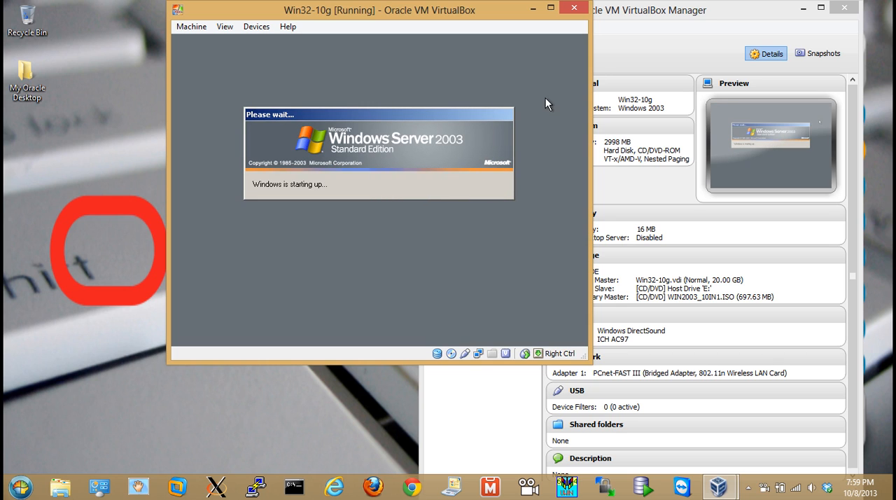
pyautogui.click(802, 8)
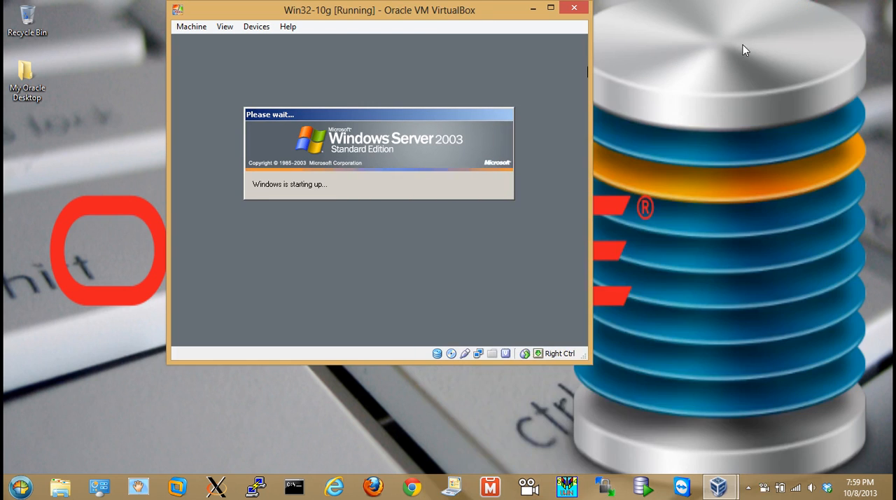
pyautogui.moveTo(418, 15); pyautogui.dragTo(338, 43)
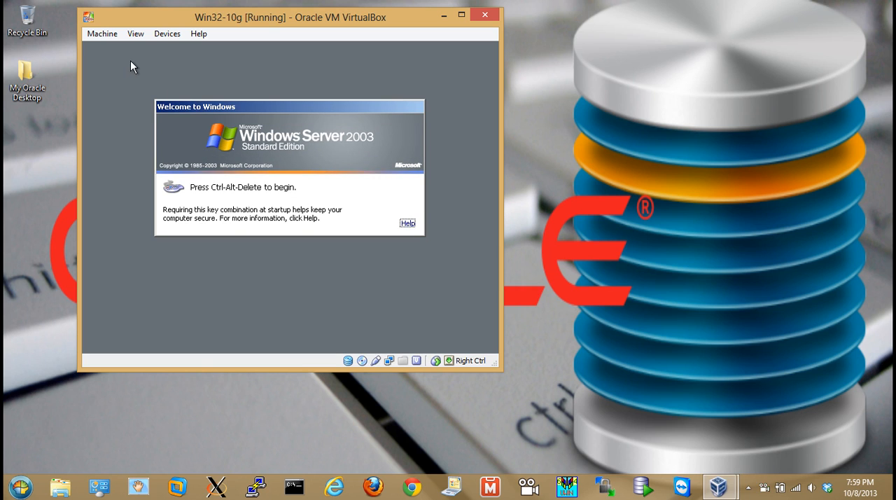
# Send Ctrl-Alt-Del to the virtual machine, log on as Administrator with an empty password and dismiss the display settings notice
pyautogui.click(102, 34)
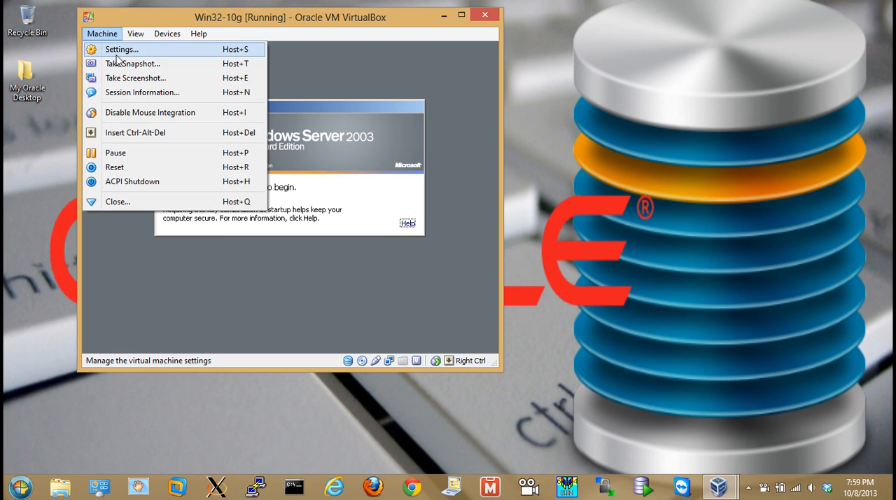
pyautogui.click(126, 133)
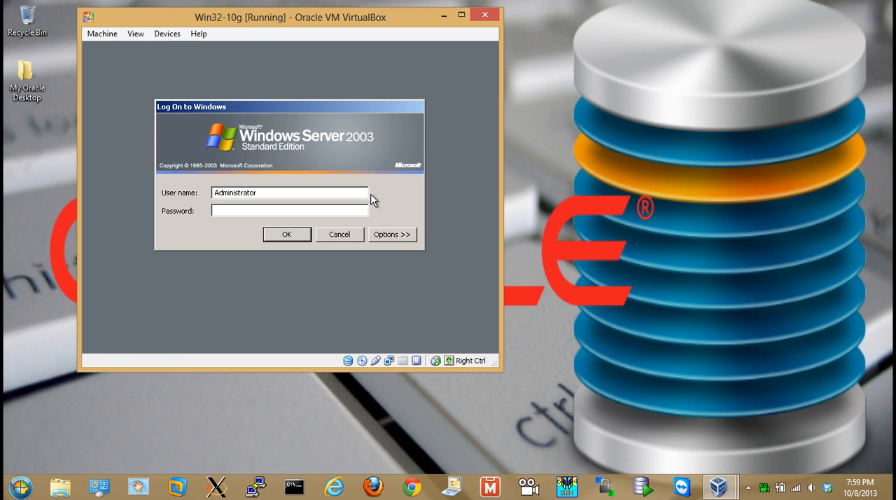
pyautogui.click(280, 232)
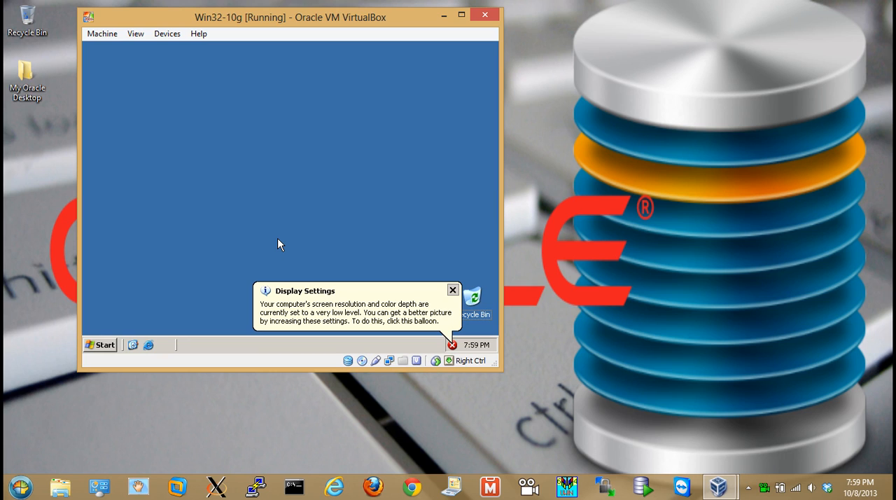
pyautogui.click(452, 290)
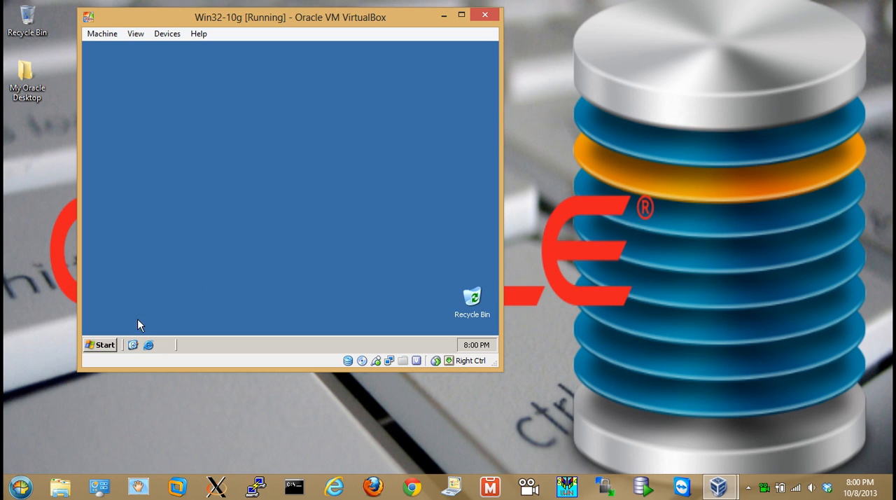
# Open Windows Explorer in the virtual machine and view the contents of the ORACLE_10g_Win32 (E:) drive
pyautogui.click(104, 346)
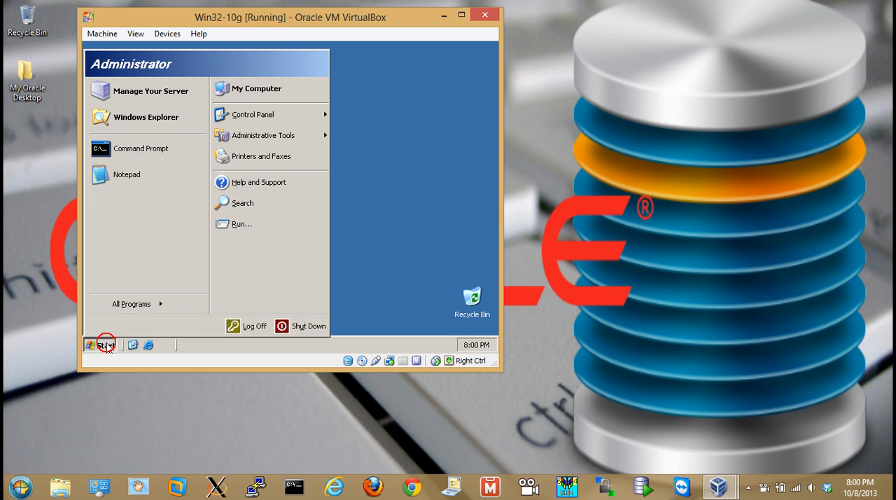
pyautogui.click(145, 116)
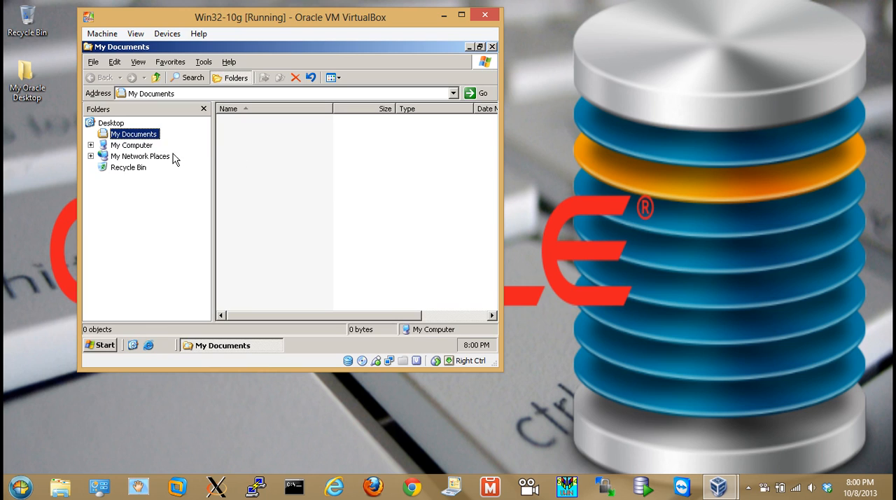
pyautogui.click(122, 145)
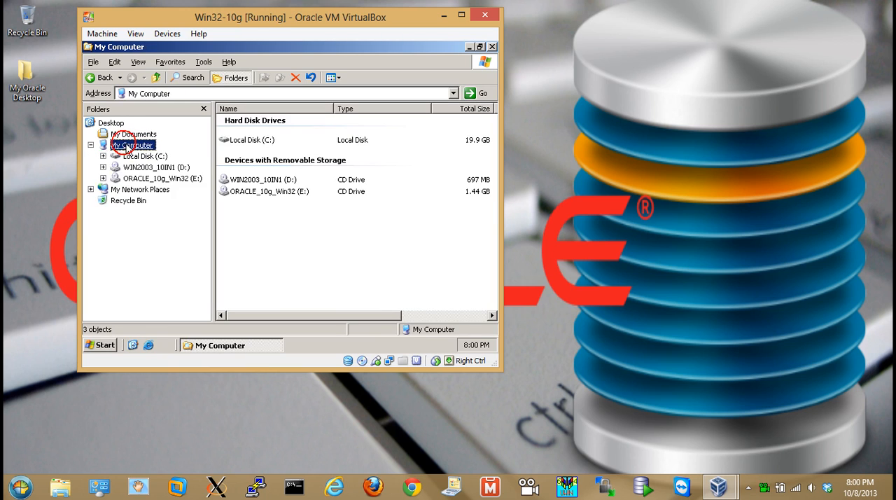
pyautogui.click(150, 179)
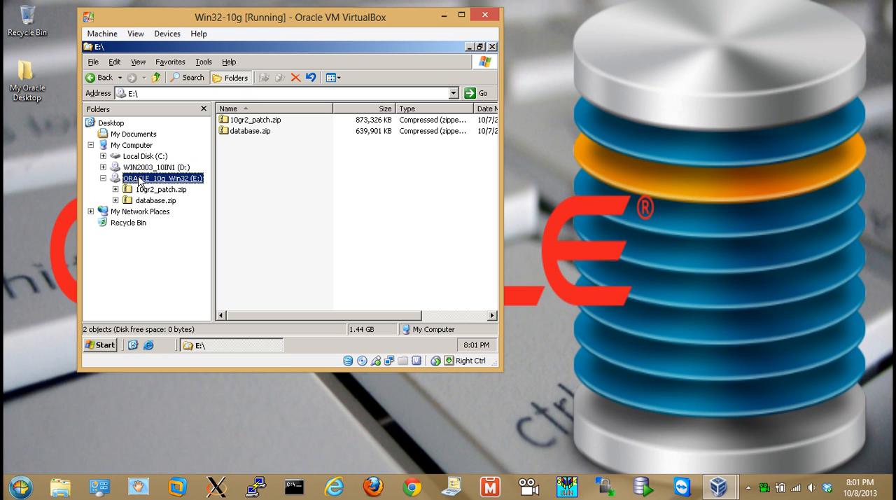
# Run setup.exe from C:\oracle software\database\database, minimize the Explorer window and enlarge the virtual machine window for the installer
pyautogui.click(145, 157)
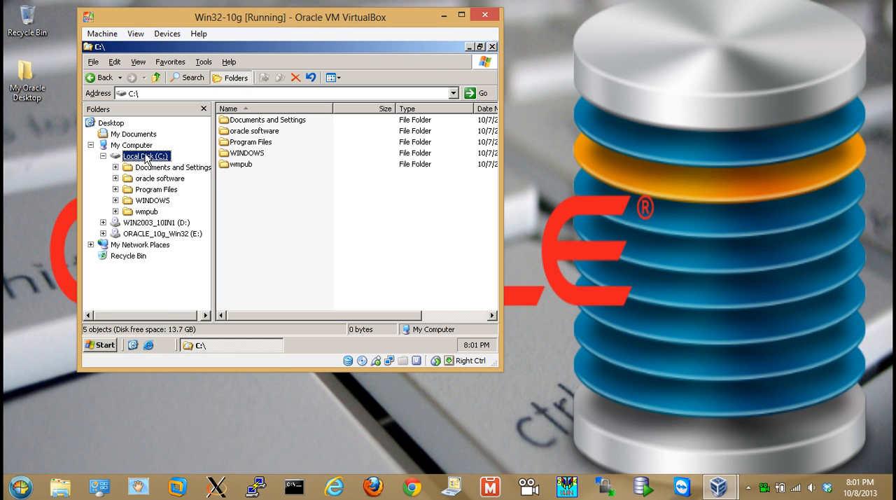
pyautogui.click(149, 178)
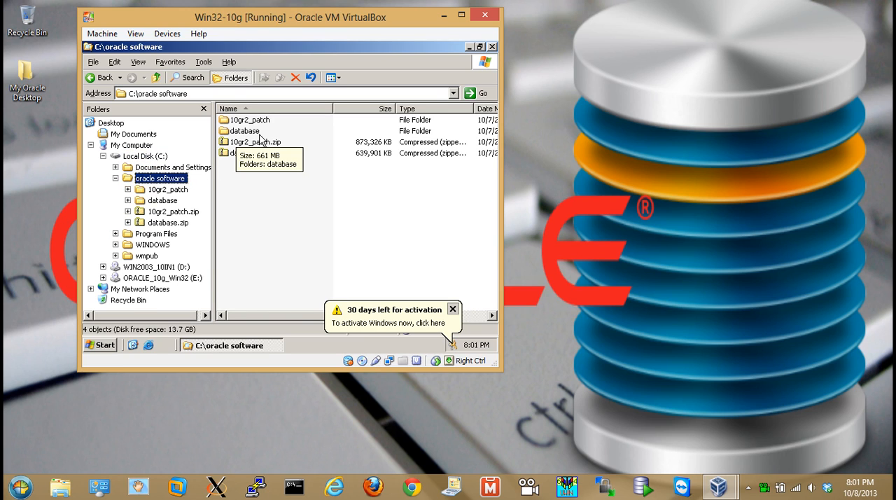
pyautogui.doubleClick(238, 133)
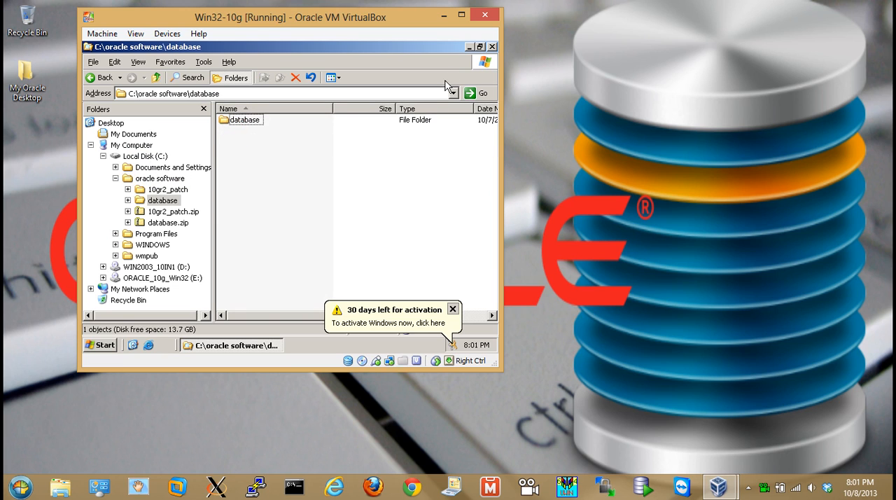
pyautogui.click(479, 46)
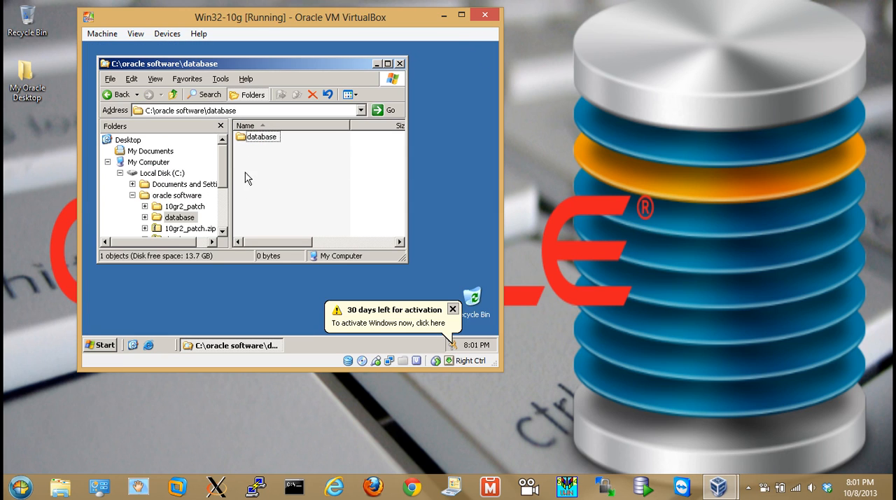
pyautogui.doubleClick(252, 139)
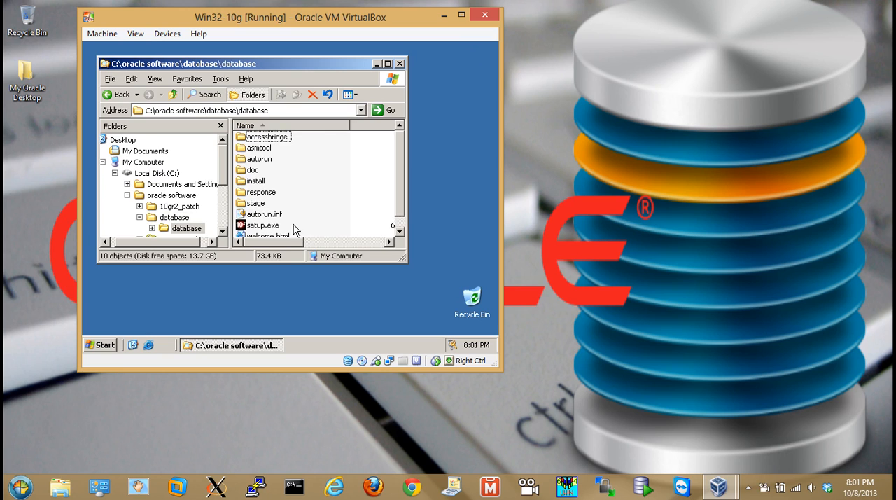
pyautogui.doubleClick(240, 224)
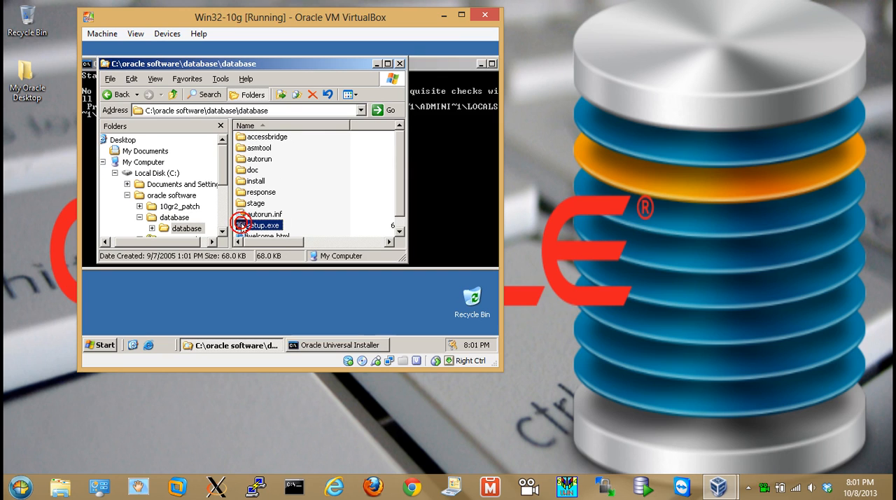
pyautogui.click(375, 64)
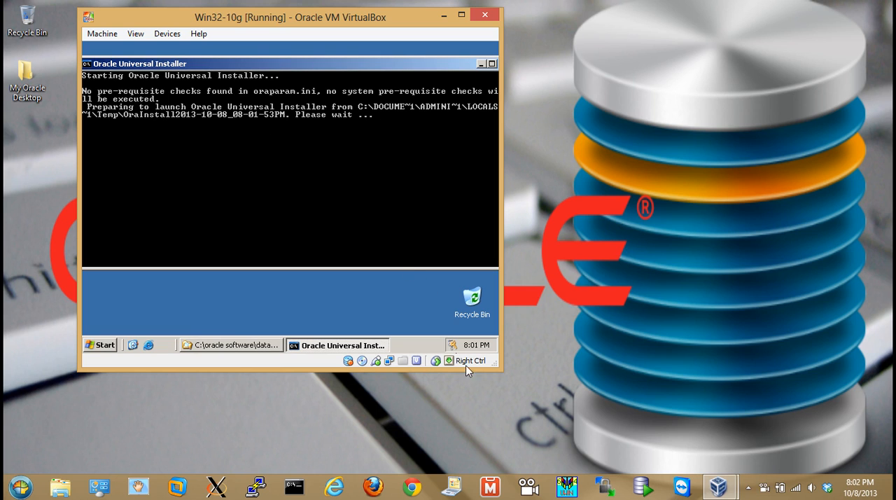
pyautogui.moveTo(502, 367); pyautogui.dragTo(636, 428)
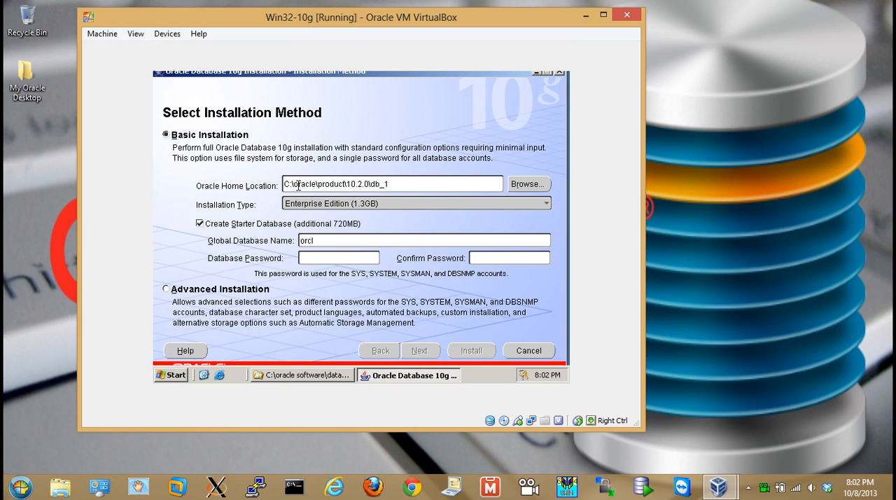
# Change the Oracle Home Location of the Basic Installation to C:\oracle\10.2.0
pyautogui.click(348, 183)
pyautogui.press('BackSpace')
pyautogui.press('BackSpace')
pyautogui.press('BackSpace')
pyautogui.press('BackSpace')
pyautogui.press('BackSpace')
pyautogui.press('BackSpace')
pyautogui.press('BackSpace')
pyautogui.press('BackSpace')
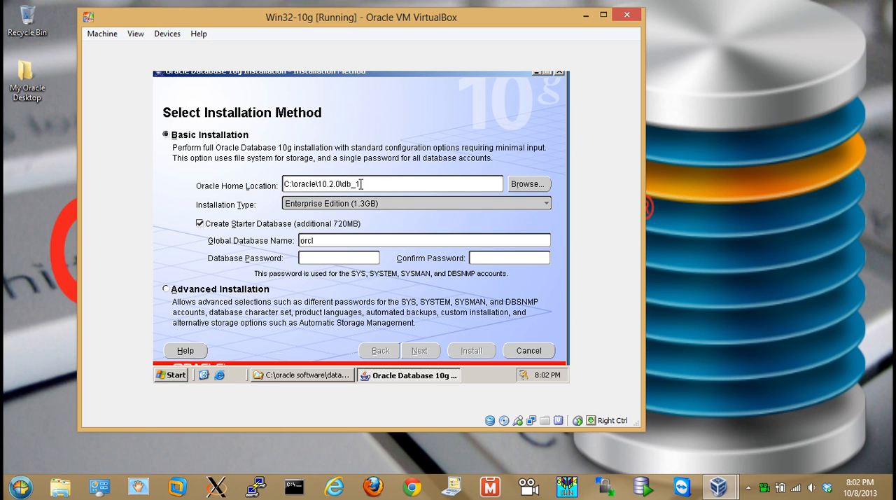
pyautogui.click(370, 184)
pyautogui.press('BackSpace')
pyautogui.press('BackSpace')
pyautogui.press('BackSpace')
pyautogui.press('BackSpace')
pyautogui.press('BackSpace')
# Set the Basic Installation's global database name to Finance, then enter and confirm the database password
pyautogui.doubleClick(325, 240)
pyautogui.write('Finance')
pyautogui.click(335, 261)
pyautogui.write('**********')
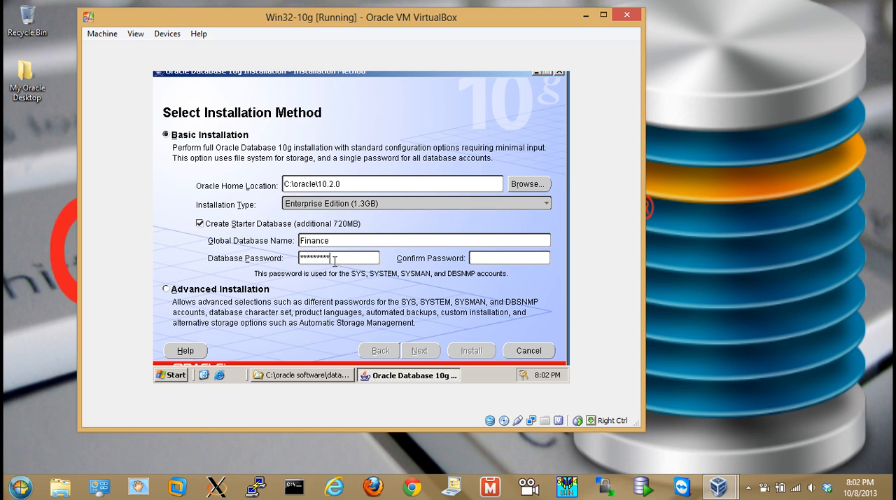
pyautogui.press('Tab')
pyautogui.write('**********')
# Choose Advanced Installation with the Enterprise Edition installation type and continue to the home details
pyautogui.click(165, 288)
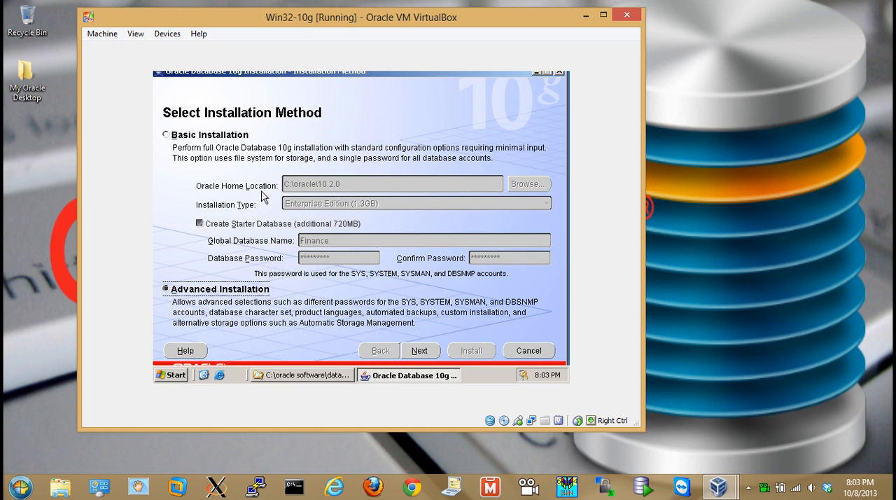
pyautogui.click(412, 349)
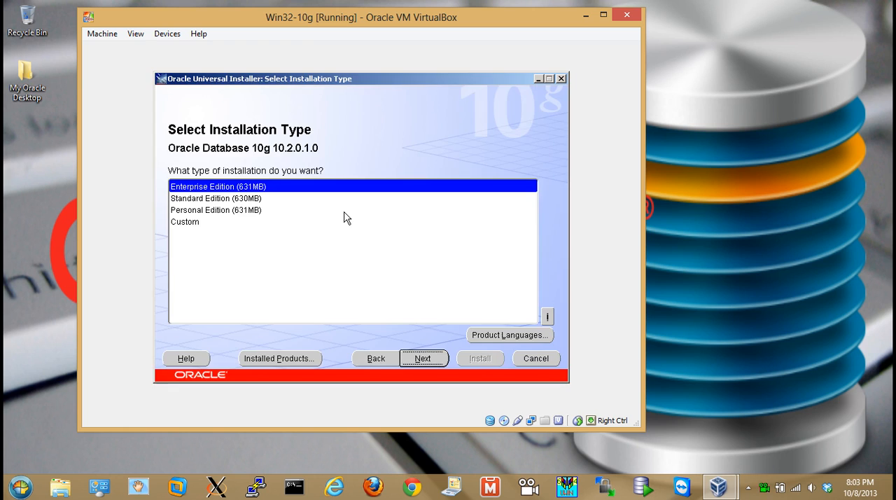
pyautogui.click(197, 199)
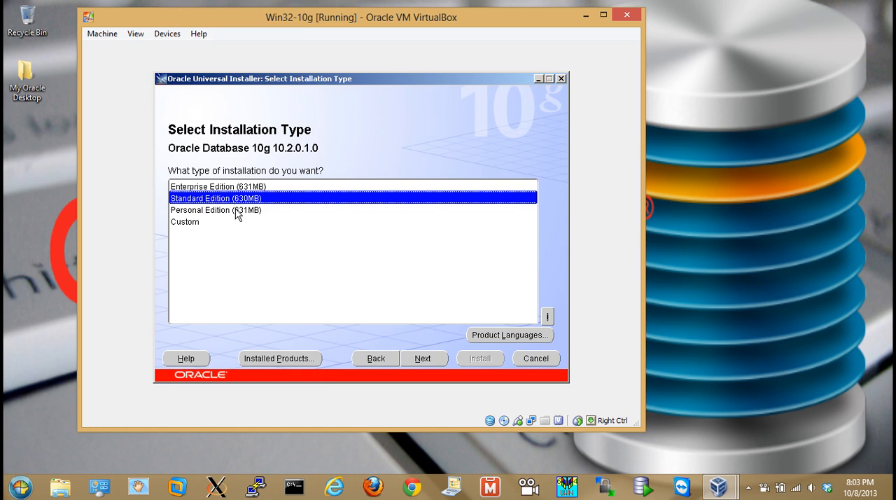
pyautogui.click(189, 187)
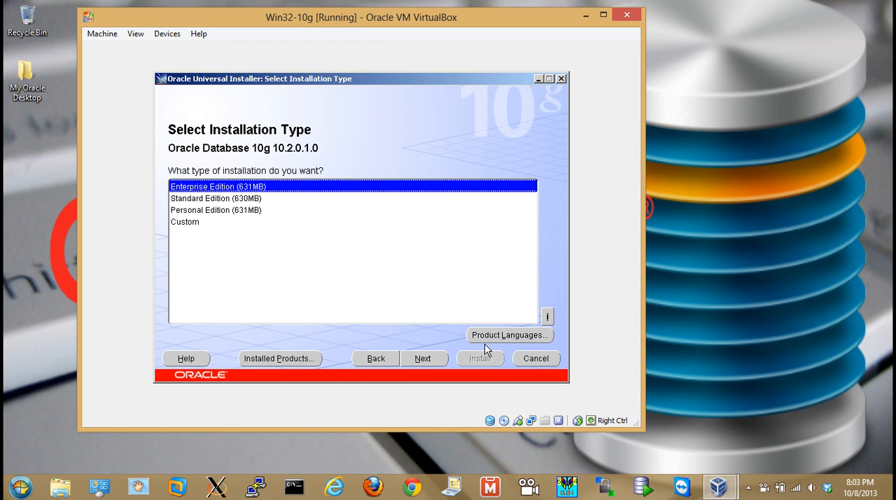
pyautogui.click(423, 362)
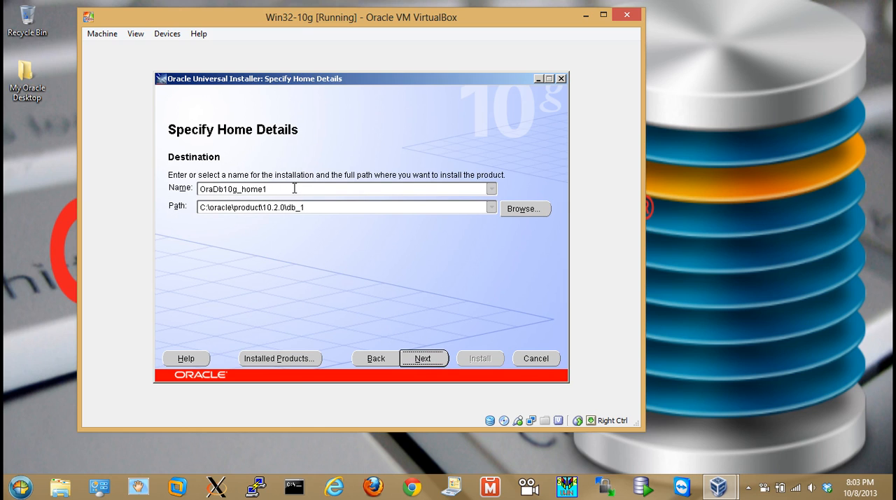
# Shorten the Oracle home path to C:\oracle\10.2.0, keeping the name OraDb10g_home1, and continue to the prerequisite checks
pyautogui.doubleClick(282, 187)
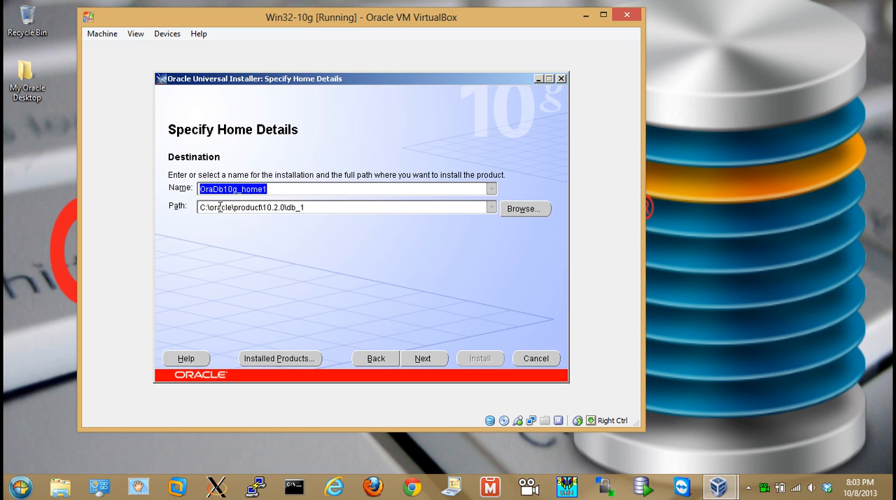
pyautogui.press('Tab')
pyautogui.click(261, 207)
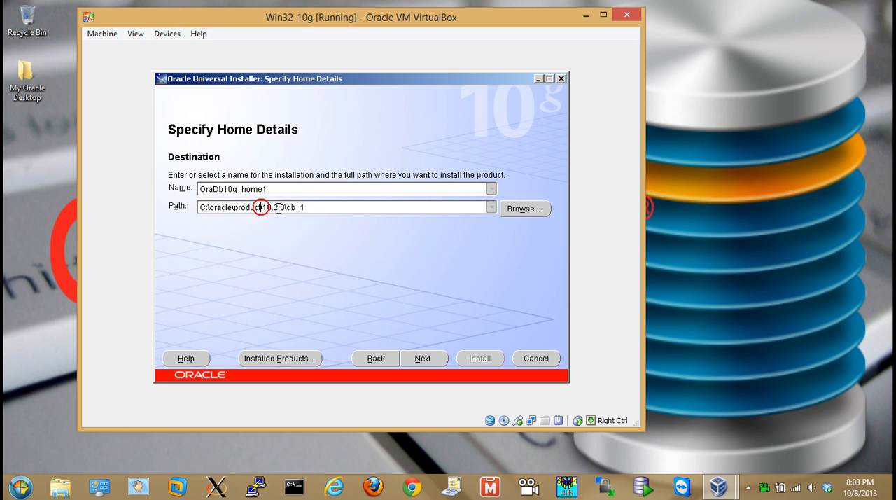
pyautogui.press('BackSpace')
pyautogui.press('BackSpace')
pyautogui.press('BackSpace')
pyautogui.press('BackSpace')
pyautogui.press('BackSpace')
pyautogui.press('BackSpace')
pyautogui.press('BackSpace')
pyautogui.press('BackSpace')
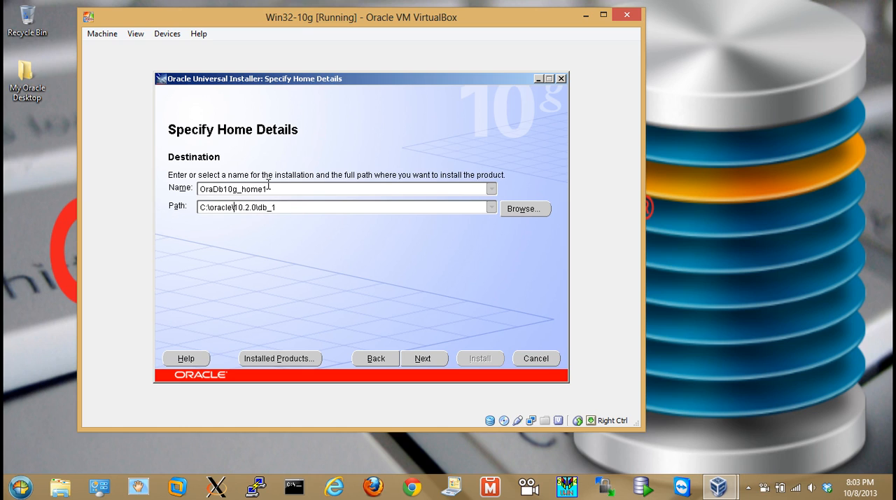
pyautogui.click(285, 213)
pyautogui.click(287, 207)
pyautogui.press('BackSpace')
pyautogui.press('BackSpace')
pyautogui.press('BackSpace')
pyautogui.press('BackSpace')
pyautogui.press('BackSpace')
pyautogui.click(423, 357)
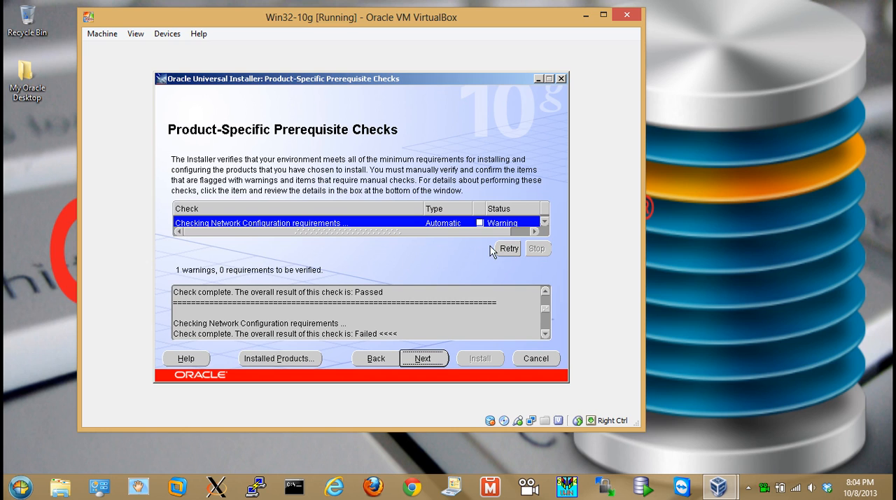
# Review the prerequisite results, mark the network configuration check as user verified, and proceed with the Create a database option
pyautogui.click(547, 335)
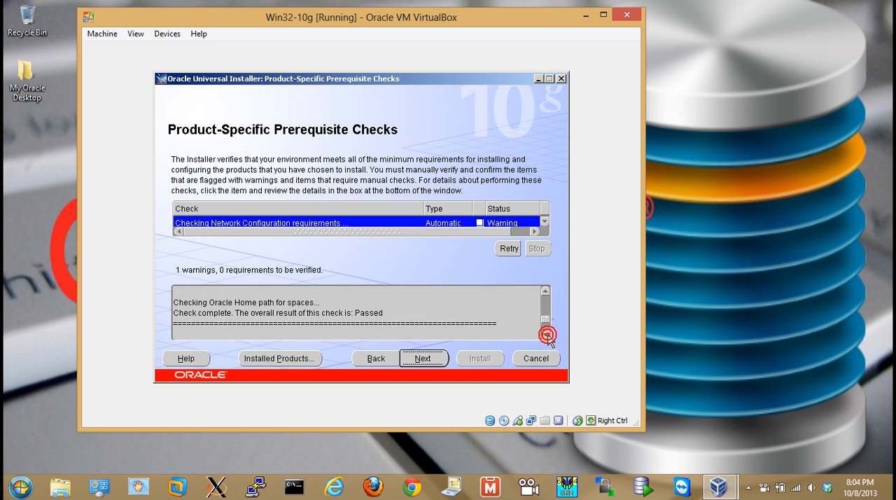
pyautogui.click(547, 334)
pyautogui.click(547, 335)
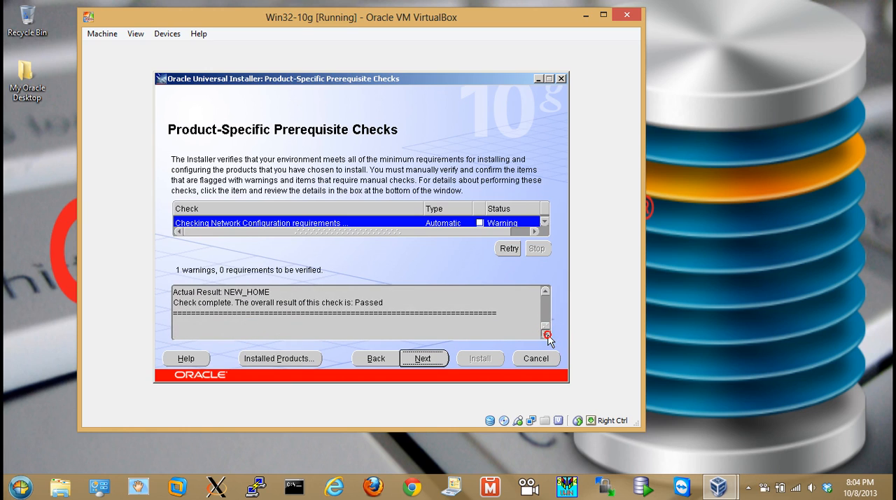
pyautogui.click(480, 222)
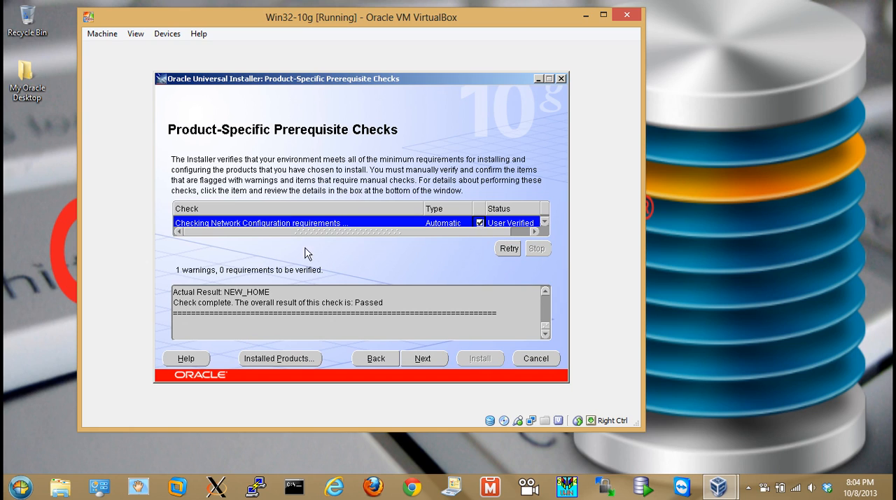
pyautogui.click(423, 360)
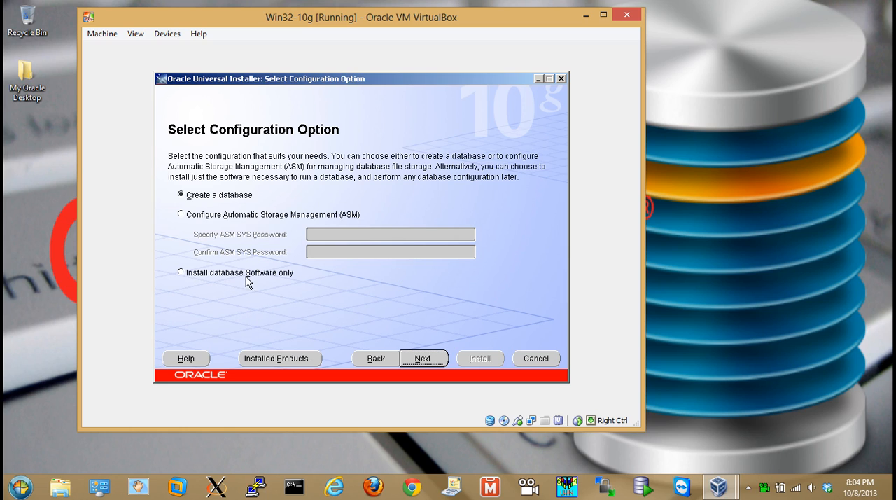
pyautogui.click(428, 365)
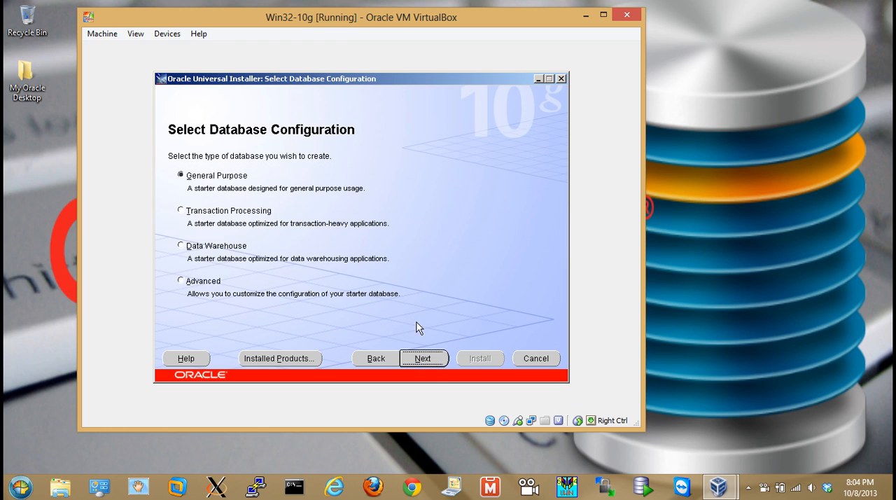
# Keep the General Purpose configuration, set the global database name to Finance, include the sample schemas, and continue
pyautogui.click(421, 359)
pyautogui.doubleClick(304, 211)
pyautogui.write('Finaic')
pyautogui.press('BackSpace')
pyautogui.press('BackSpace')
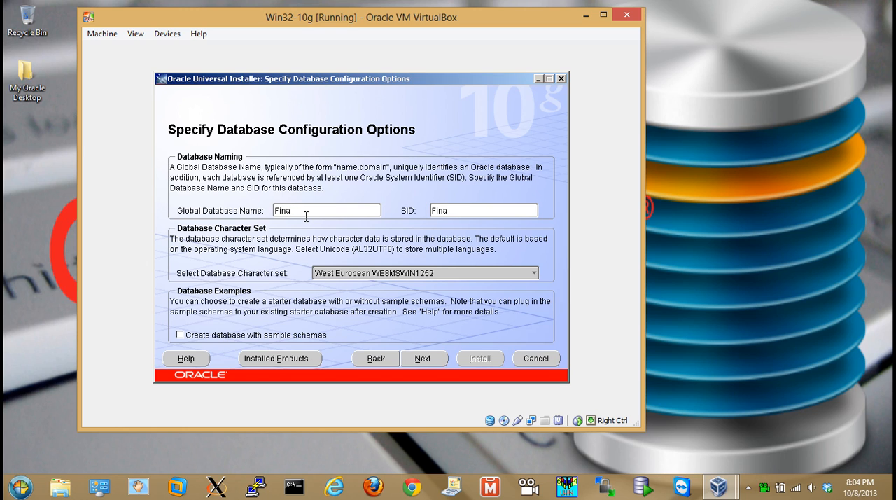
pyautogui.write('nce')
pyautogui.click(253, 336)
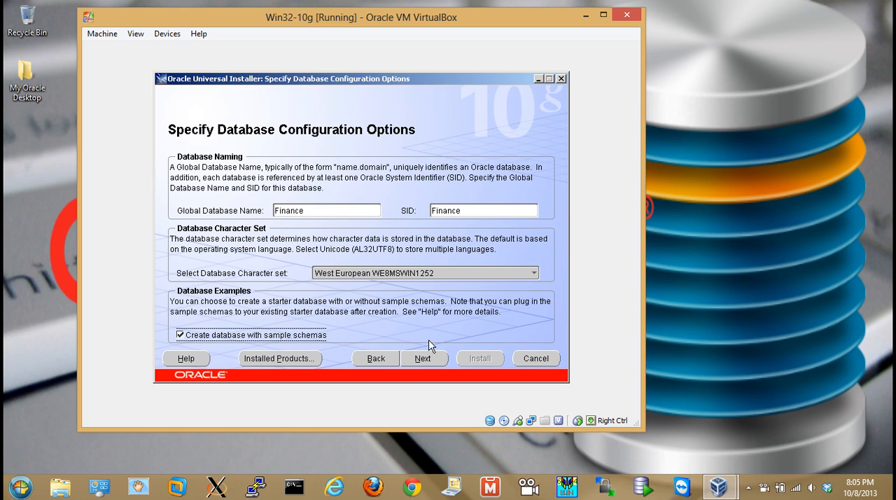
pyautogui.click(420, 362)
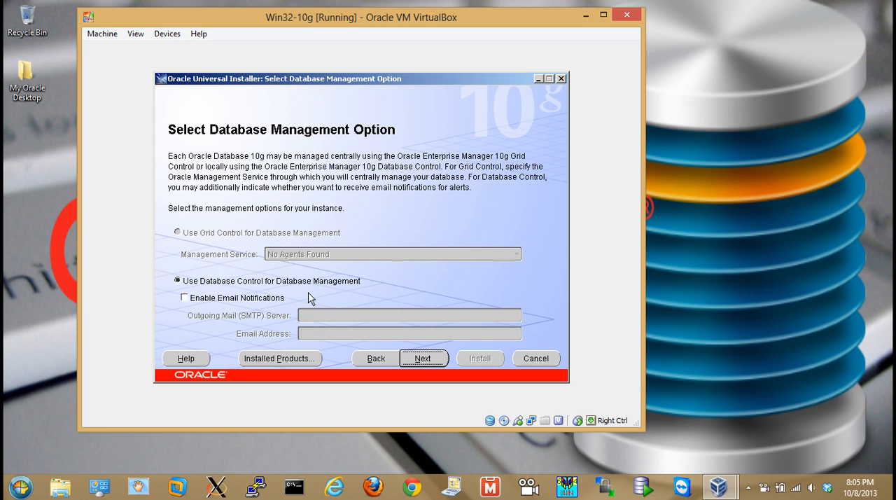
# Accept Database Control management, file system storage in C:\oracle\oradata and no automated backups, continuing to the schema passwords
pyautogui.click(419, 358)
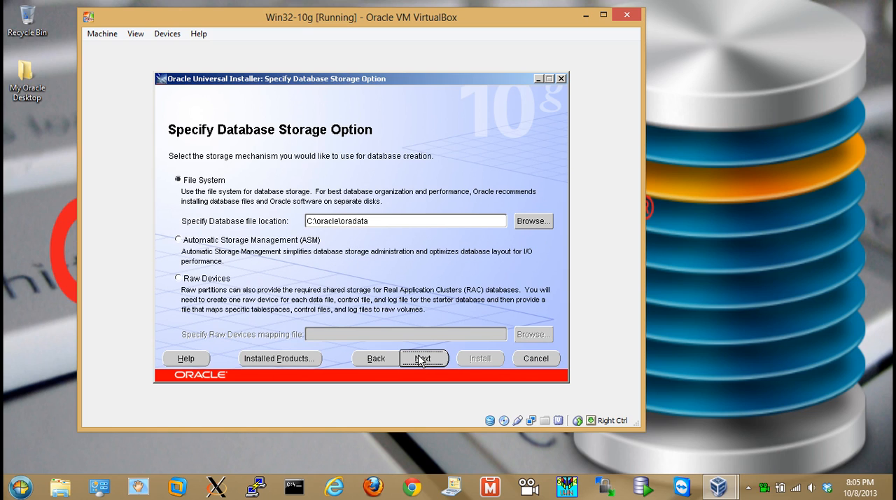
pyautogui.click(341, 222)
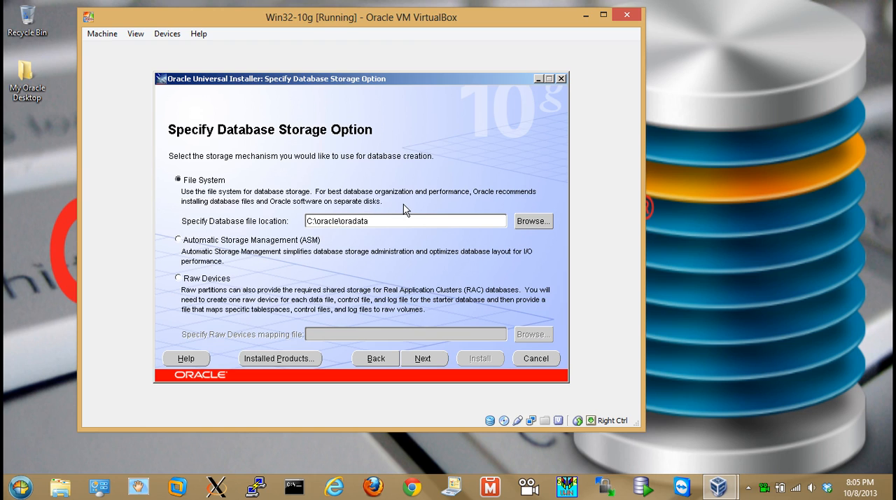
pyautogui.click(424, 358)
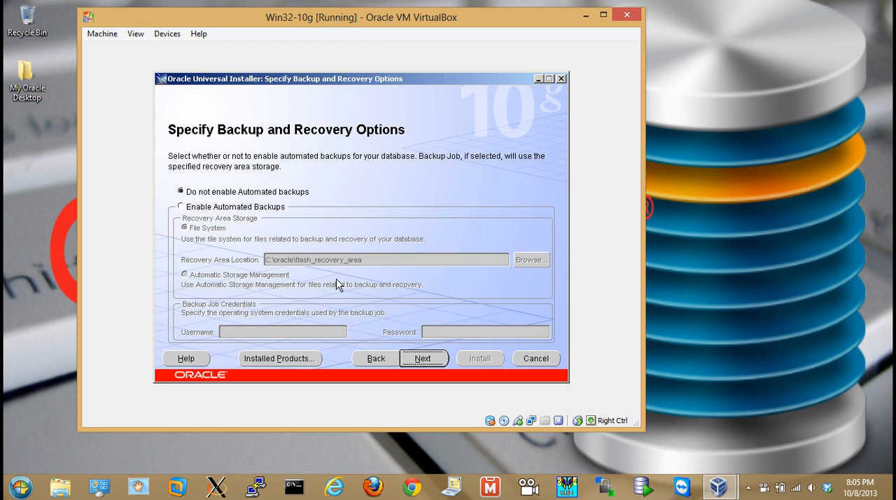
pyautogui.click(423, 358)
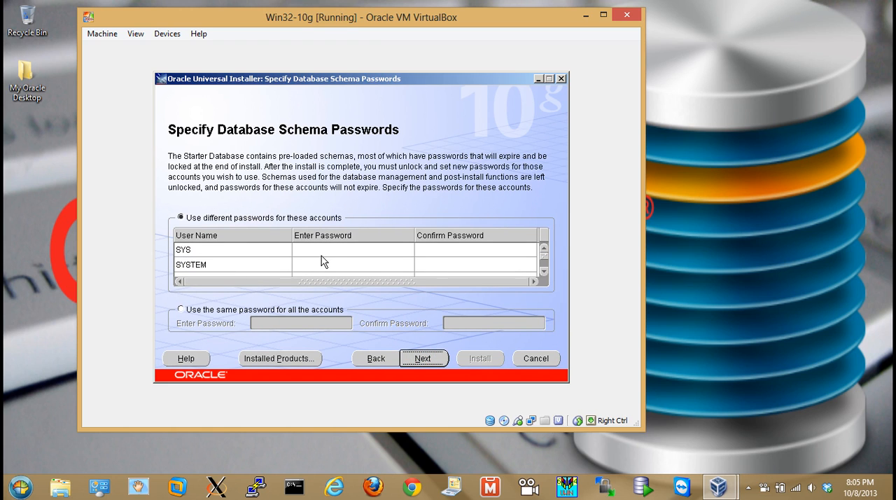
# Use the same password for all the accounts, enter and confirm the account password, and start the installation
pyautogui.click(181, 310)
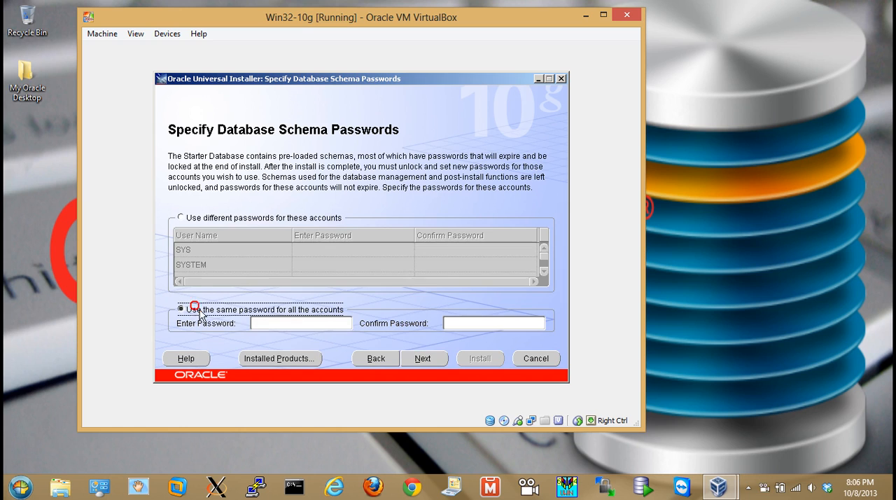
pyautogui.click(267, 322)
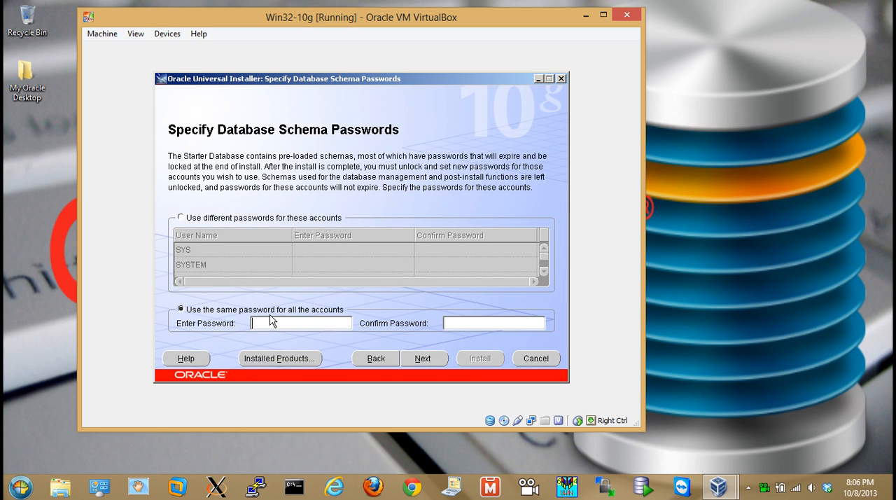
pyautogui.write('*********')
pyautogui.press('Tab')
pyautogui.write('*********')
pyautogui.click(412, 361)
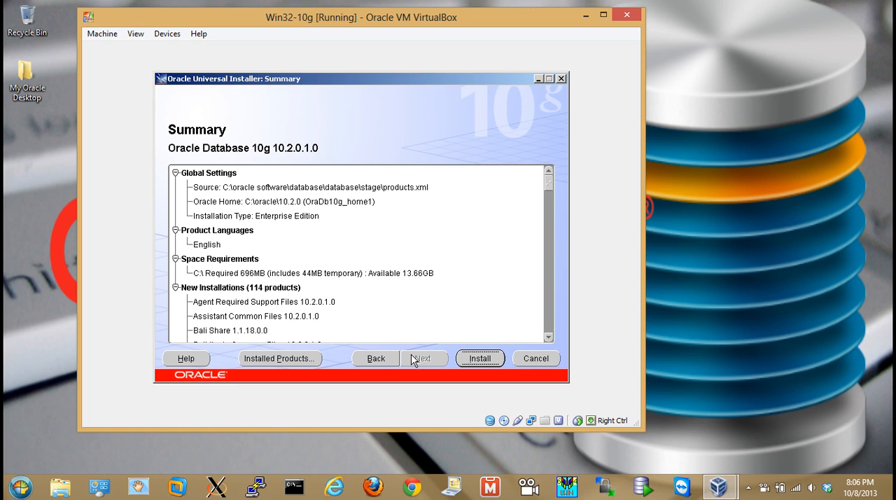
pyautogui.click(483, 360)
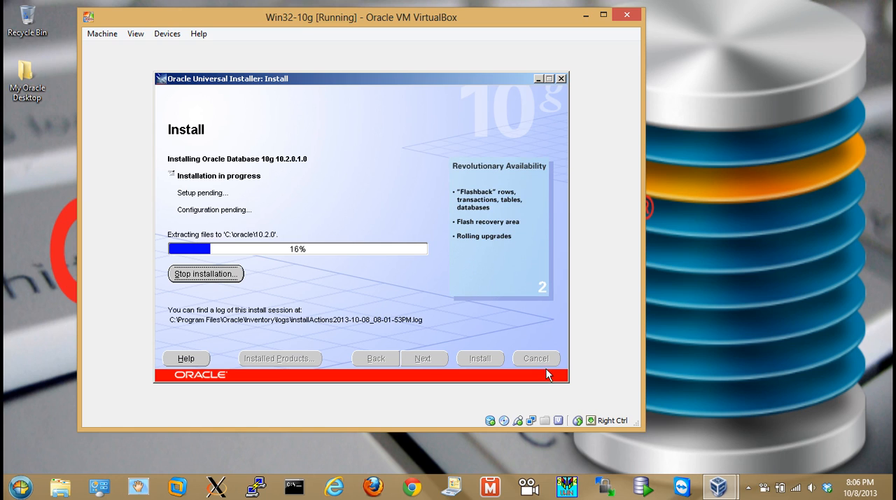
pyautogui.rightClick(764, 487)
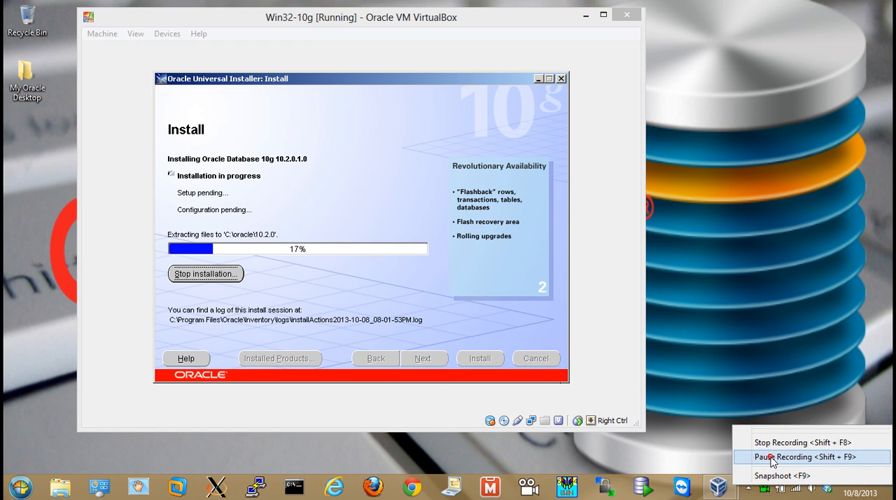
pyautogui.click(773, 459)
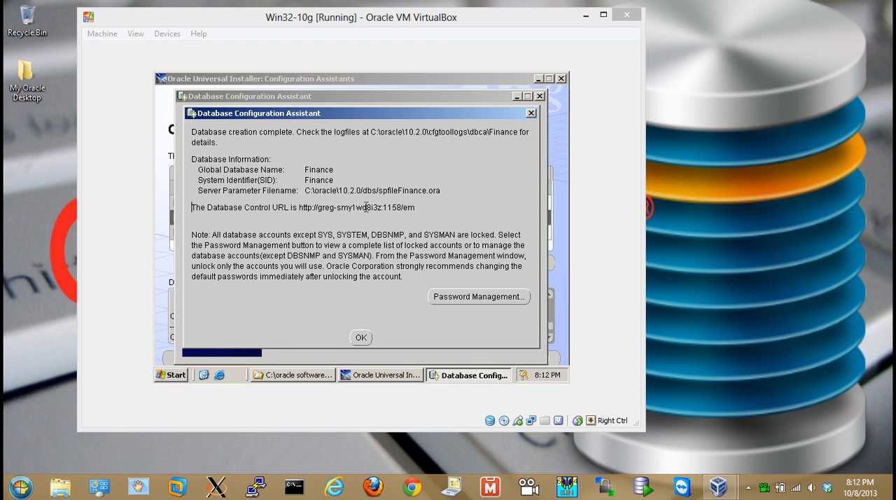
# Unlock the HR account in Password Management, enter and confirm its new password, and apply the change
pyautogui.click(430, 190)
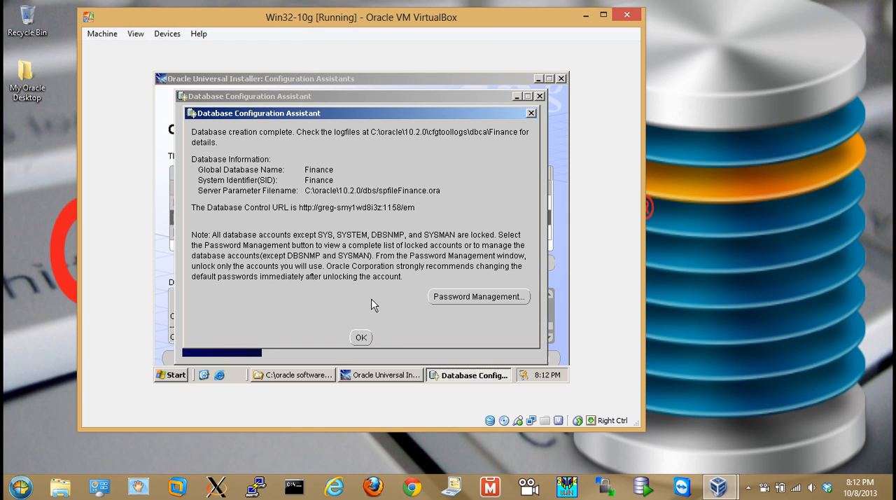
pyautogui.click(458, 299)
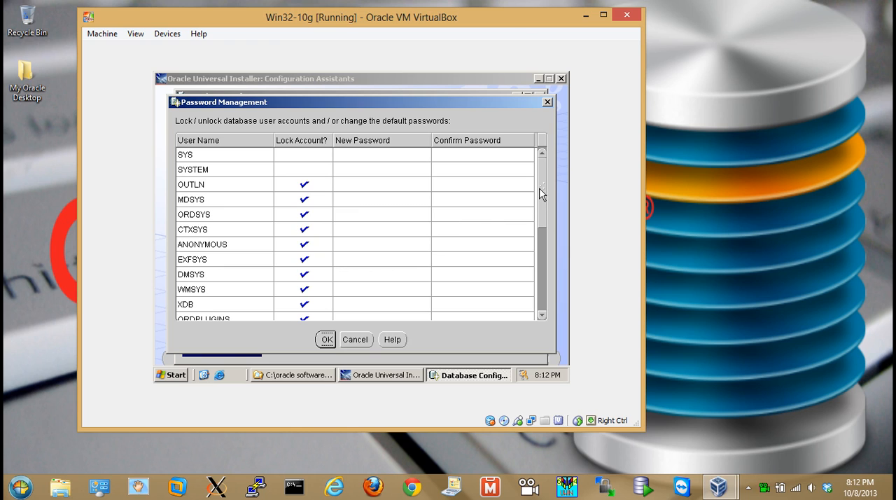
pyautogui.moveTo(542, 188); pyautogui.dragTo(539, 248)
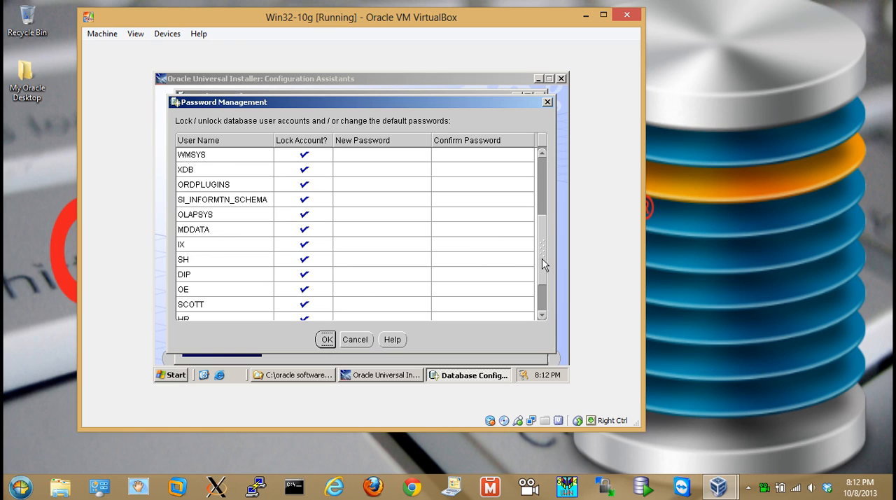
pyautogui.moveTo(542, 258); pyautogui.dragTo(538, 283)
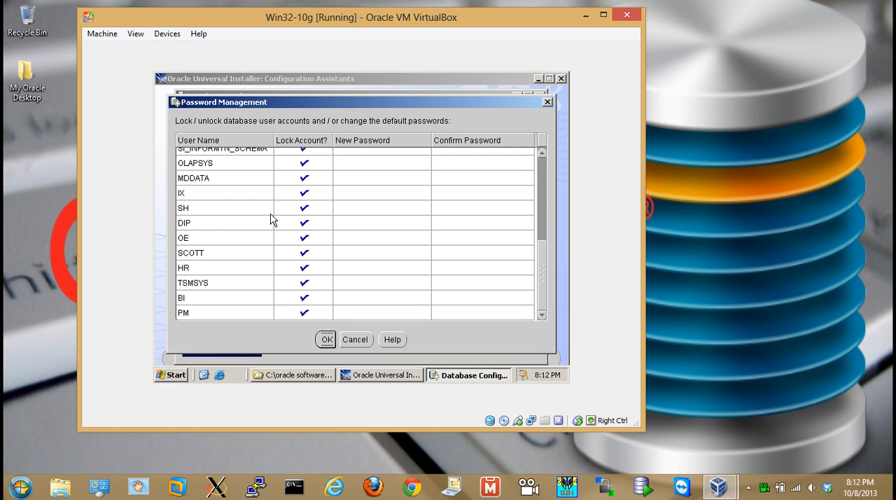
pyautogui.click(301, 267)
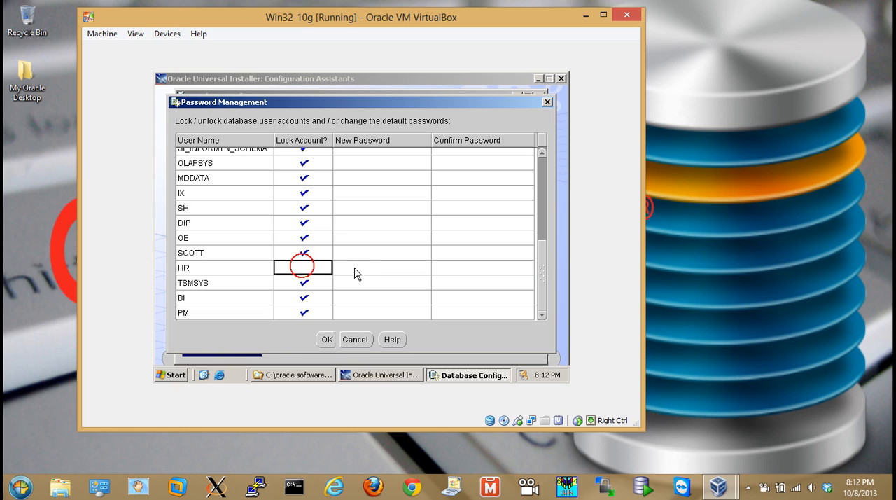
pyautogui.write('**')
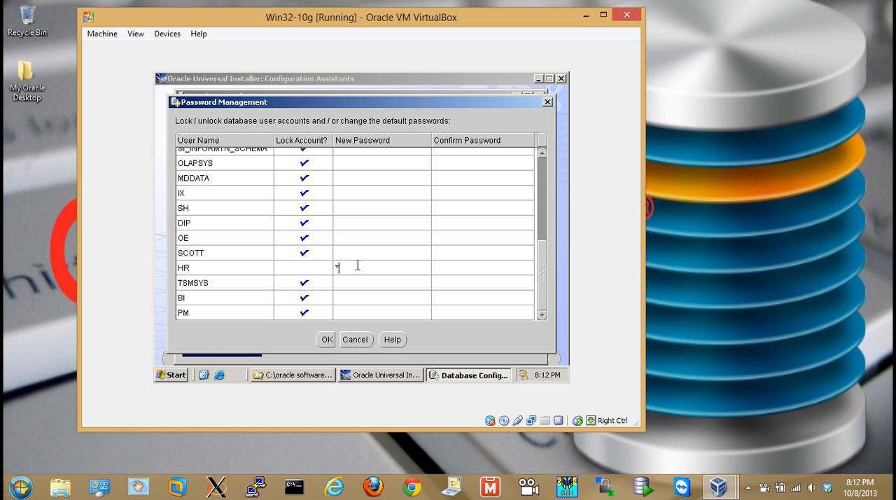
pyautogui.click(462, 266)
pyautogui.write('**')
pyautogui.click(327, 341)
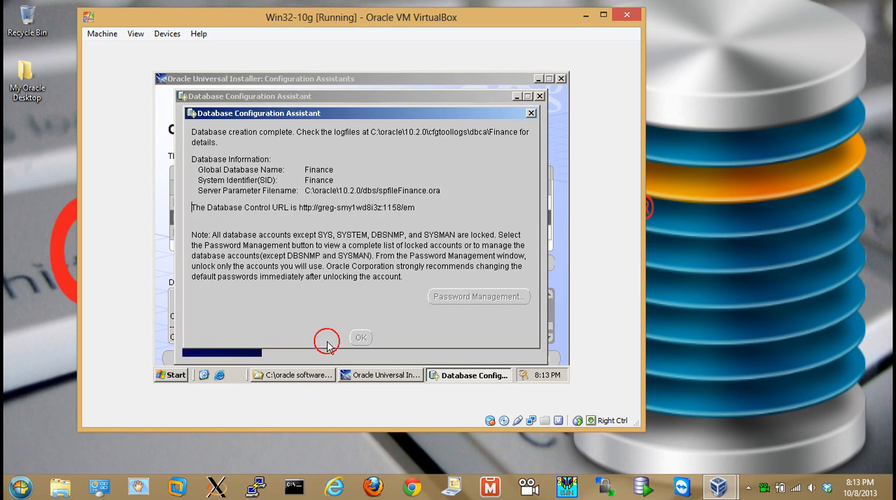
# Finish the Database Configuration Assistant and exit the Oracle Universal Installer
pyautogui.click(367, 338)
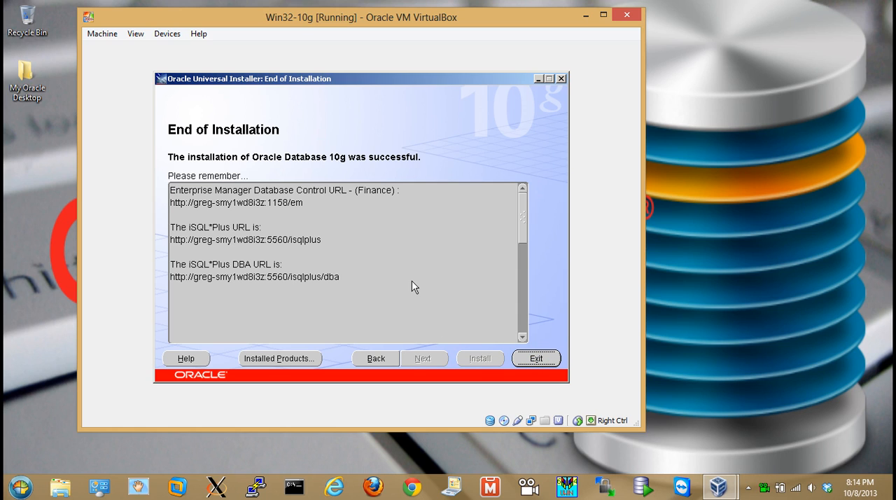
pyautogui.press('Return')
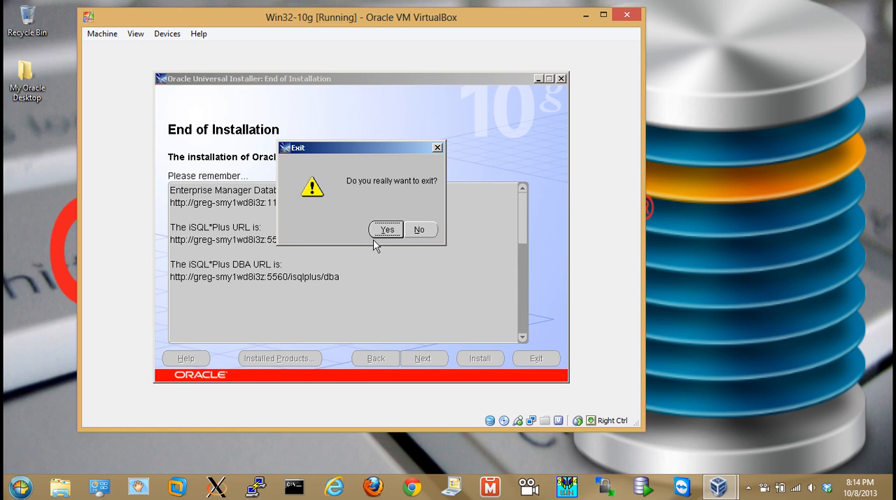
pyautogui.click(389, 232)
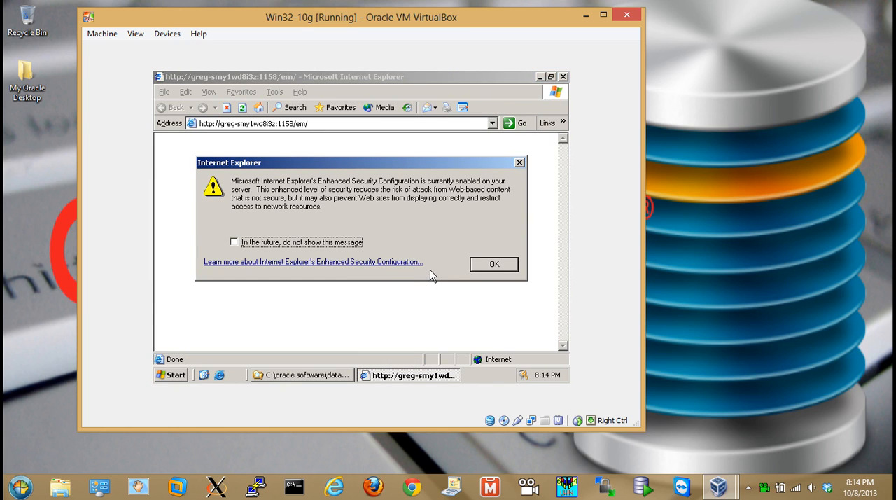
# Suppress future Enhanced Security Configuration messages and add the Enterprise Manager server address to Internet Explorer's trusted sites
pyautogui.click(273, 245)
pyautogui.click(492, 264)
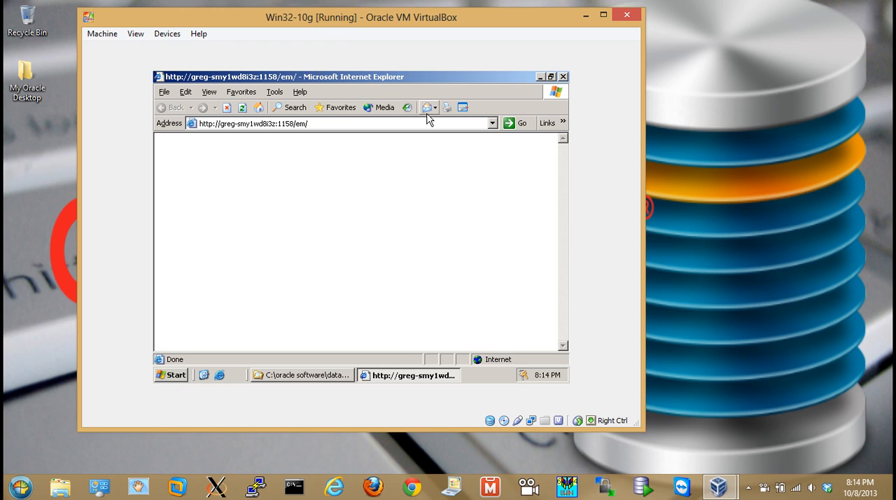
pyautogui.click(275, 92)
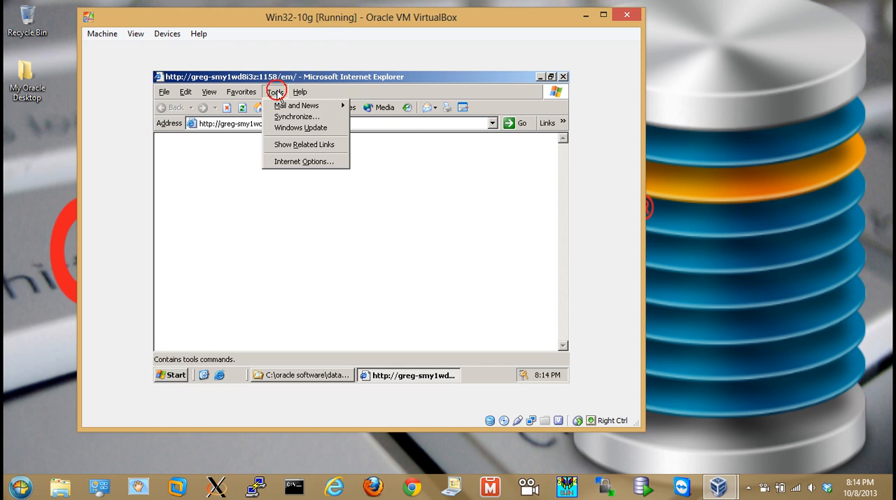
pyautogui.click(290, 161)
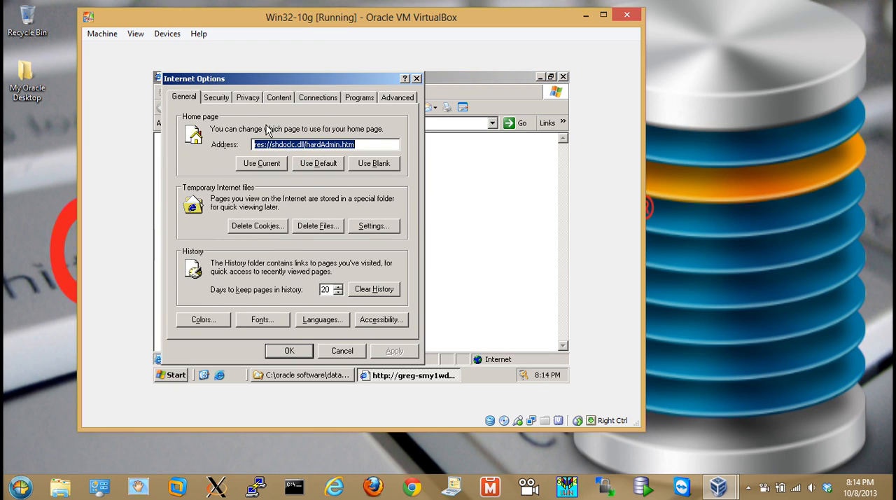
pyautogui.click(219, 99)
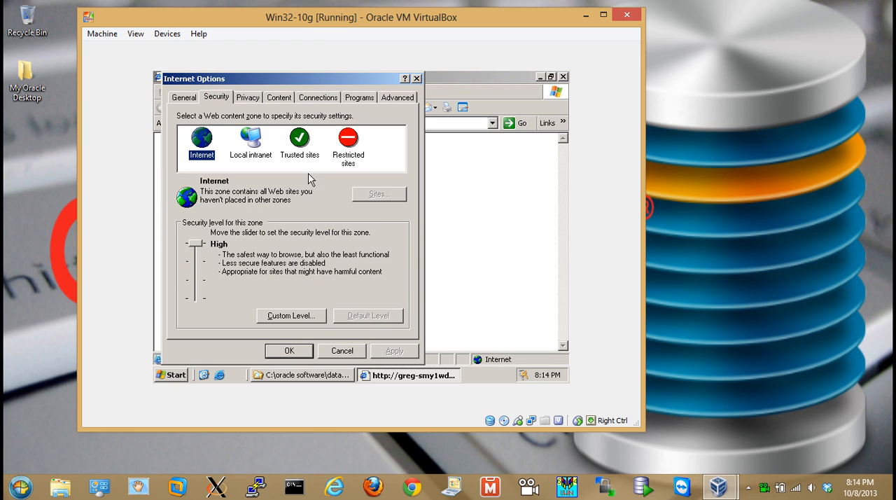
pyautogui.click(302, 147)
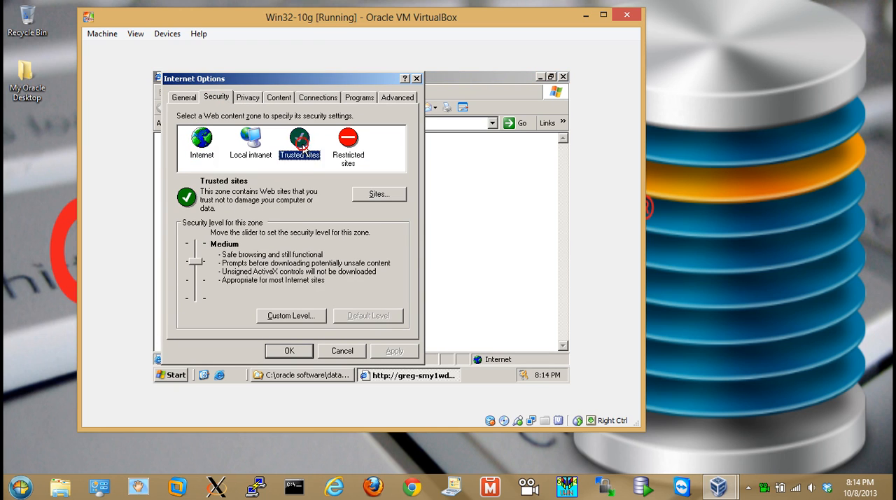
pyautogui.click(375, 194)
pyautogui.click(370, 171)
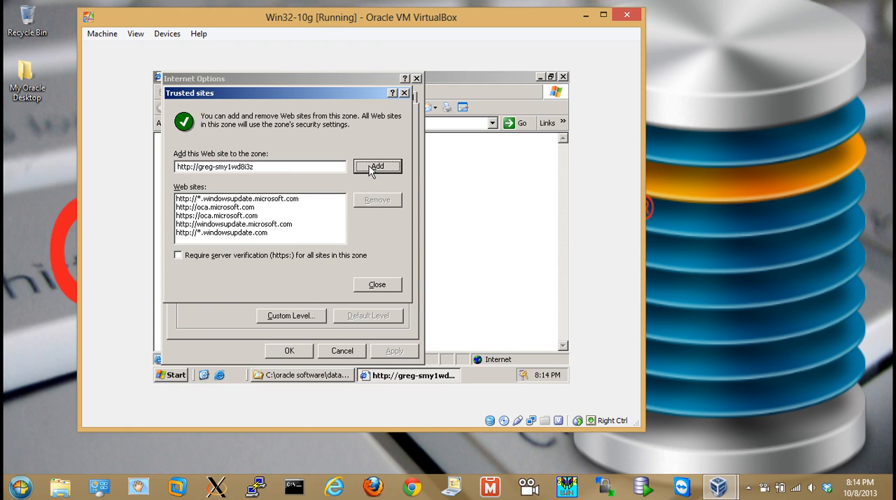
pyautogui.click(375, 284)
pyautogui.click(289, 350)
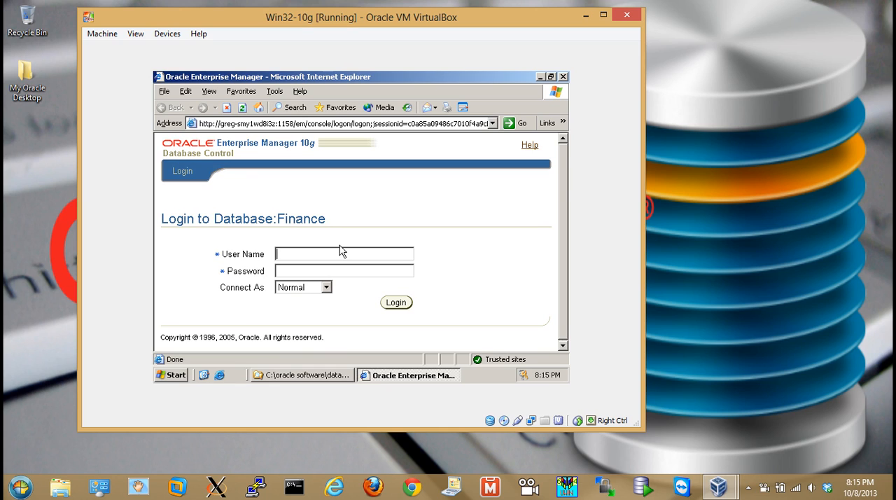
# Close the Enterprise Manager login page and browse to the C:\oracle software folder in Windows Explorer
pyautogui.click(563, 76)
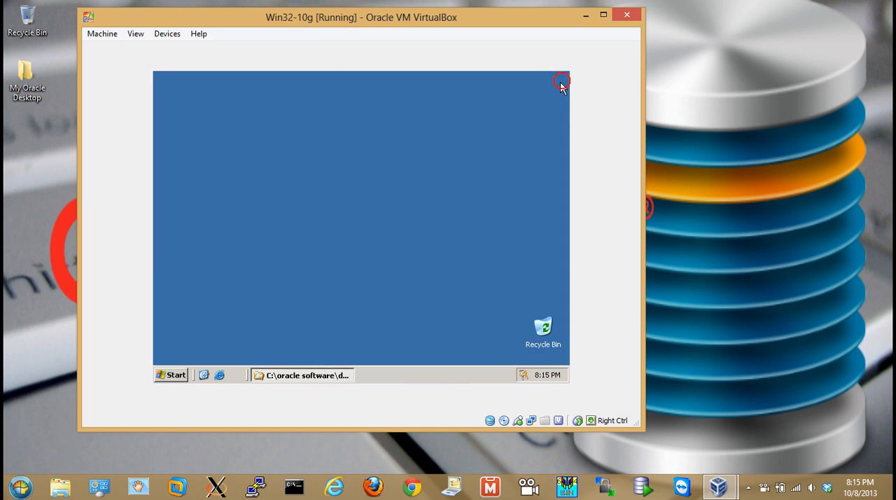
pyautogui.click(176, 375)
pyautogui.click(242, 146)
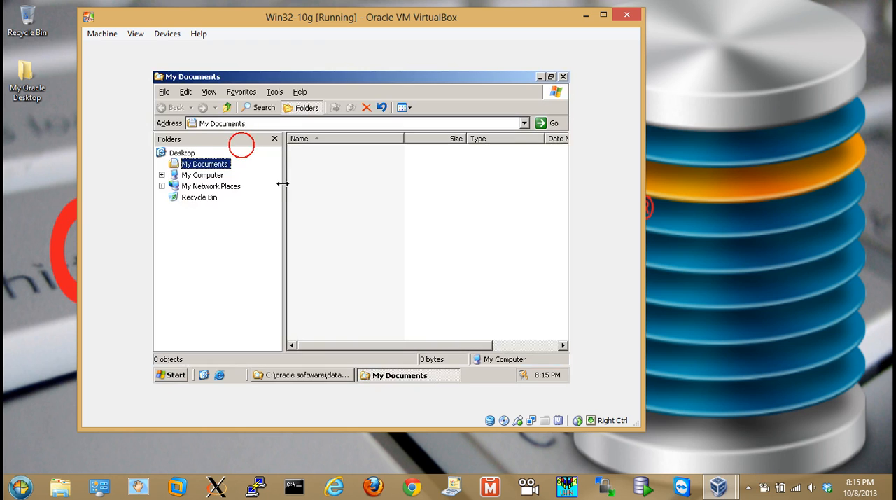
pyautogui.click(205, 177)
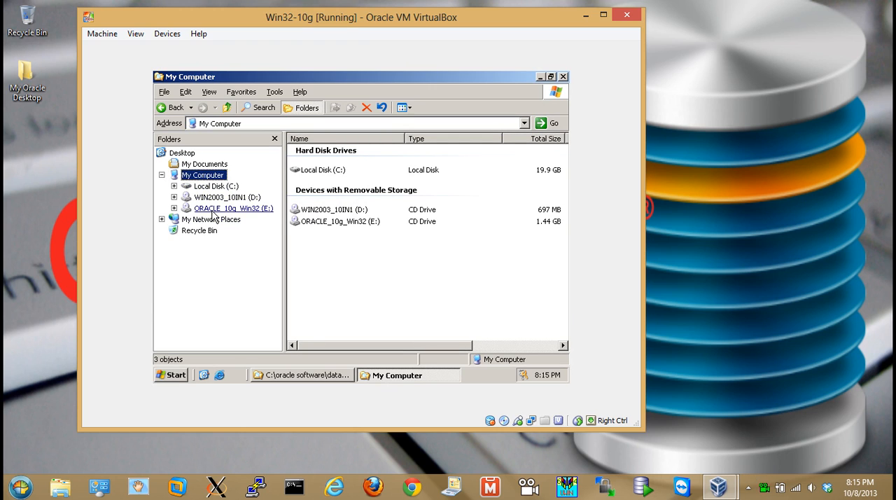
pyautogui.click(215, 186)
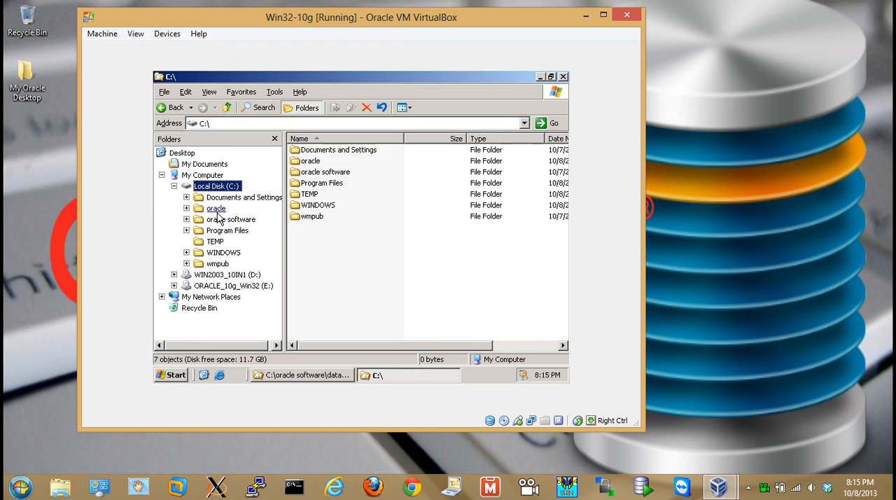
pyautogui.click(213, 219)
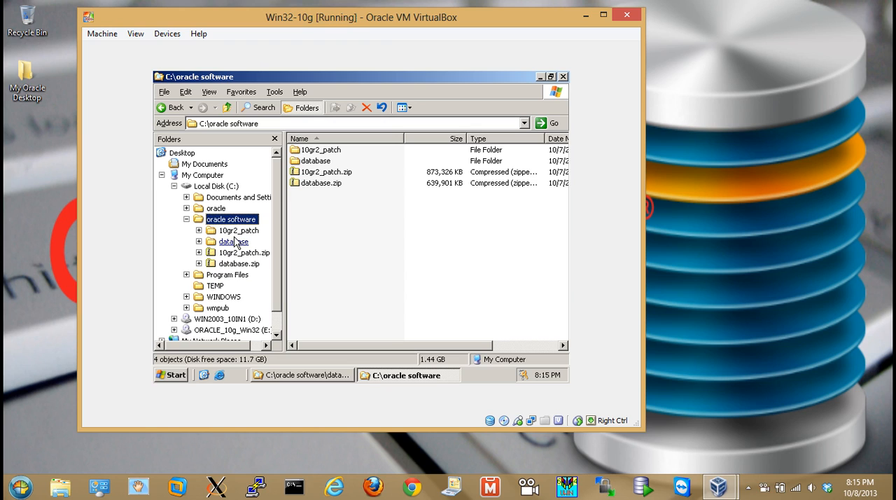
# Launch setup.exe from the nested 10gr2_patch folder and close the Explorer window behind it
pyautogui.doubleClick(340, 151)
pyautogui.doubleClick(314, 154)
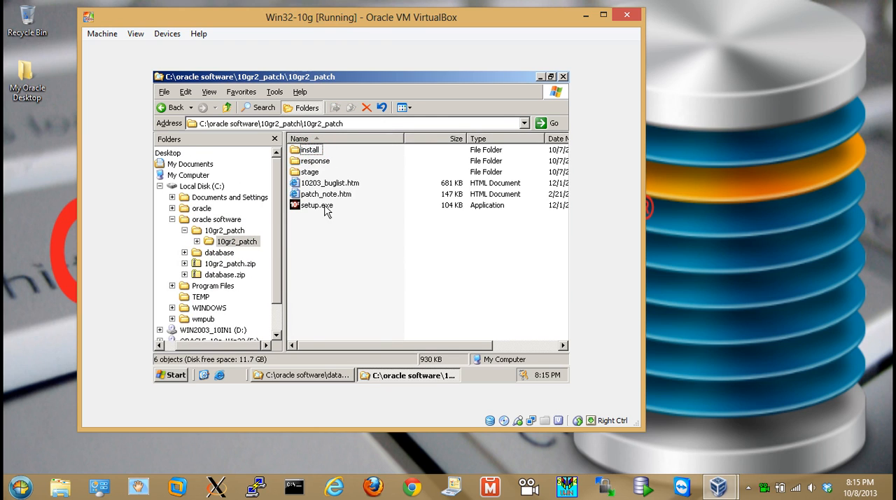
pyautogui.doubleClick(312, 206)
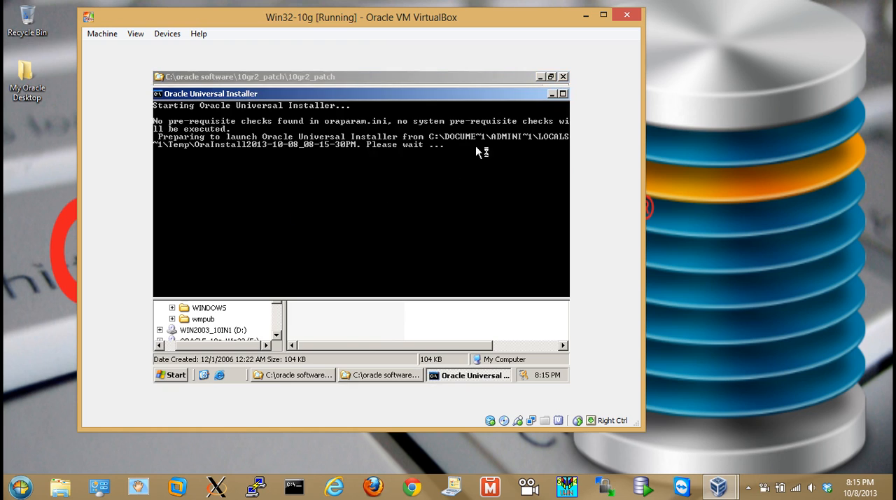
pyautogui.click(563, 77)
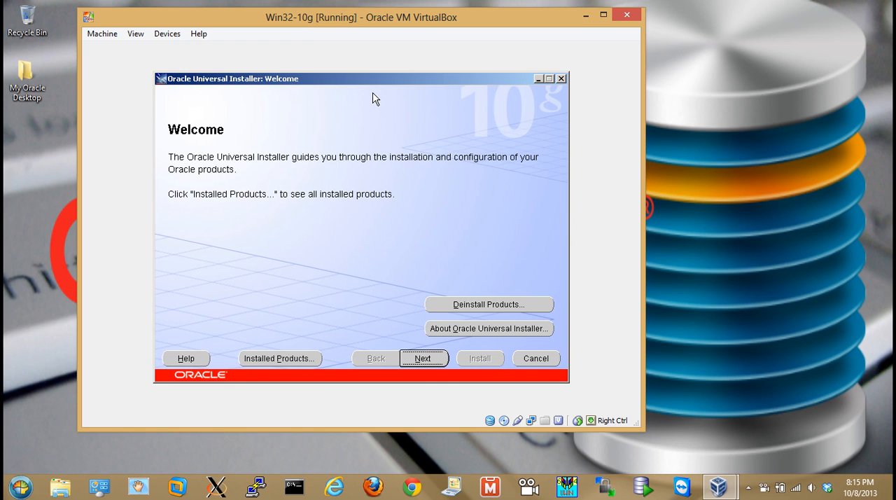
# Review the installed Oracle products under OraDb10g_home1 in the installer's inventory
pyautogui.click(306, 359)
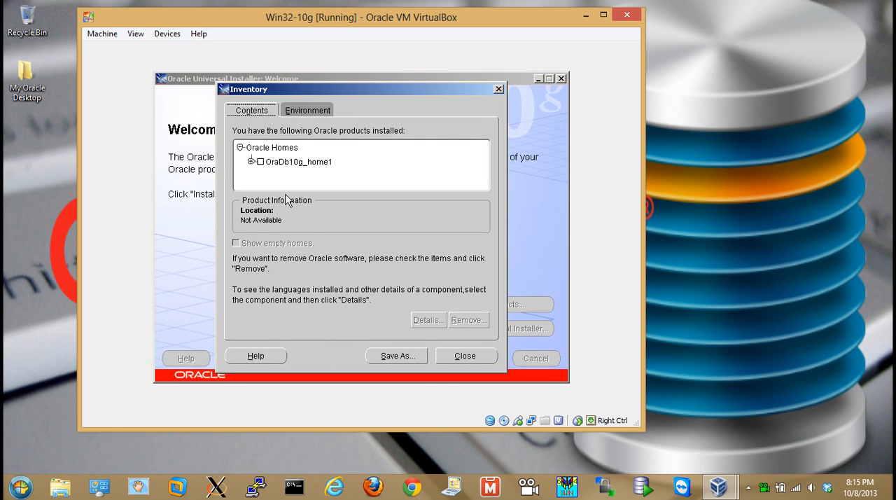
pyautogui.click(251, 161)
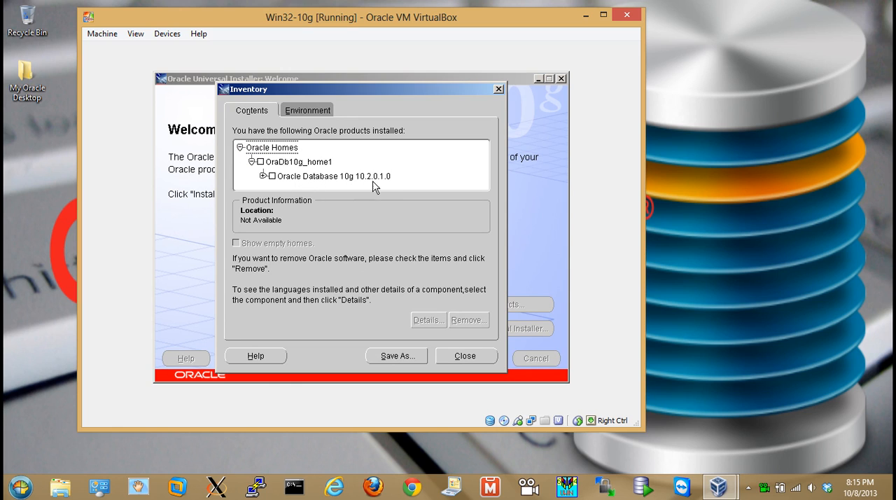
pyautogui.click(458, 357)
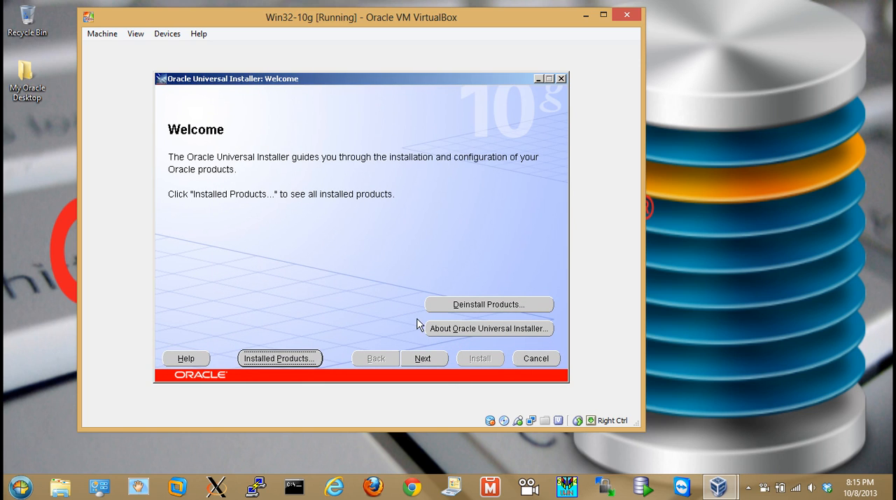
# Choose the existing home OraDb10g_home1 at C:\oracle\10.2.0 as the patch destination and continue
pyautogui.click(419, 358)
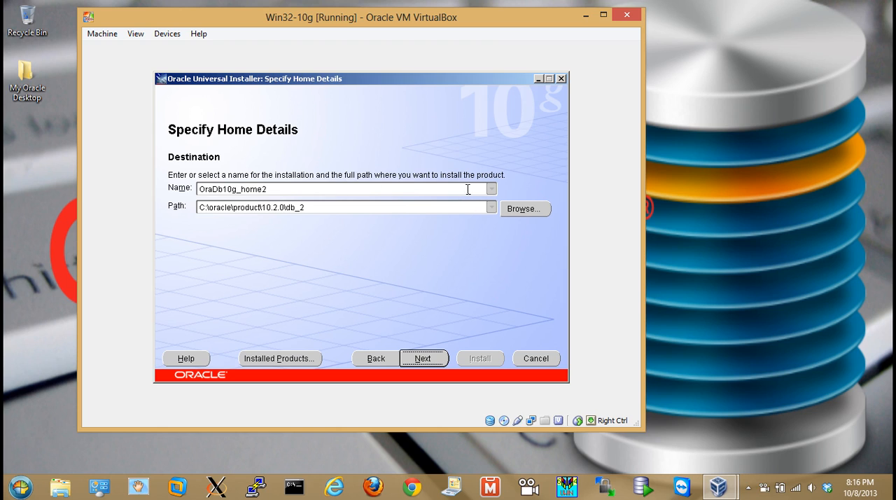
pyautogui.click(489, 189)
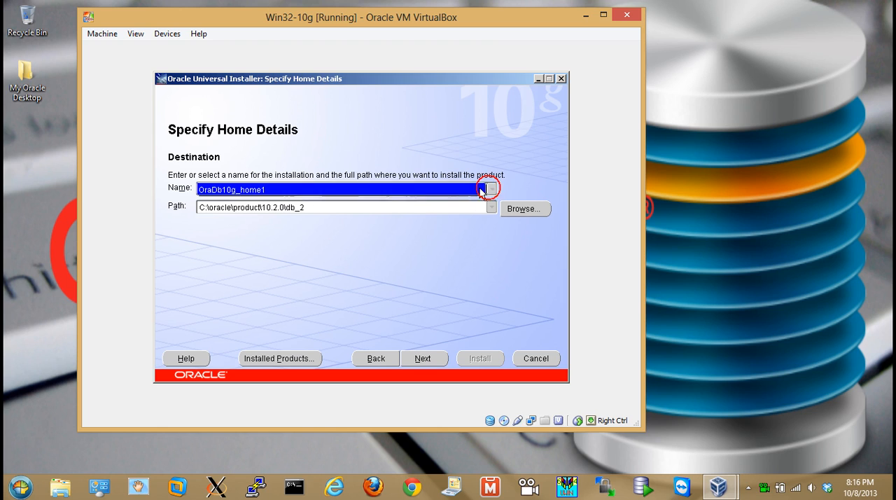
pyautogui.click(241, 191)
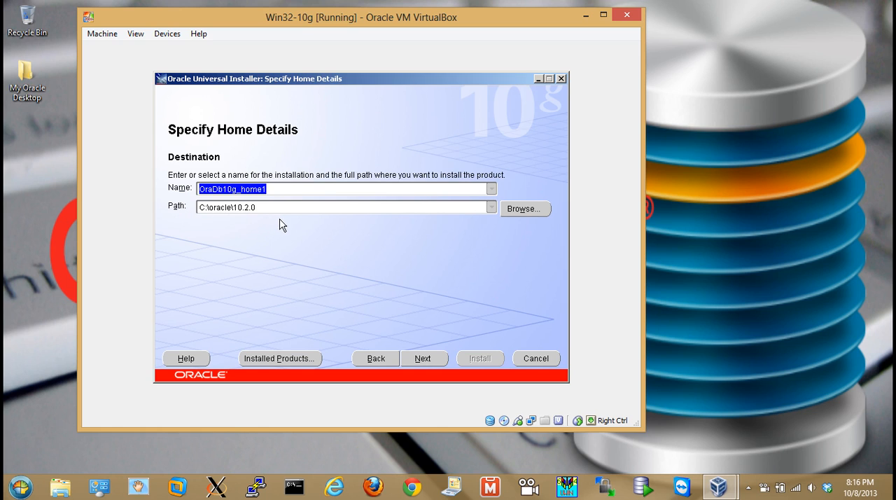
pyautogui.click(426, 358)
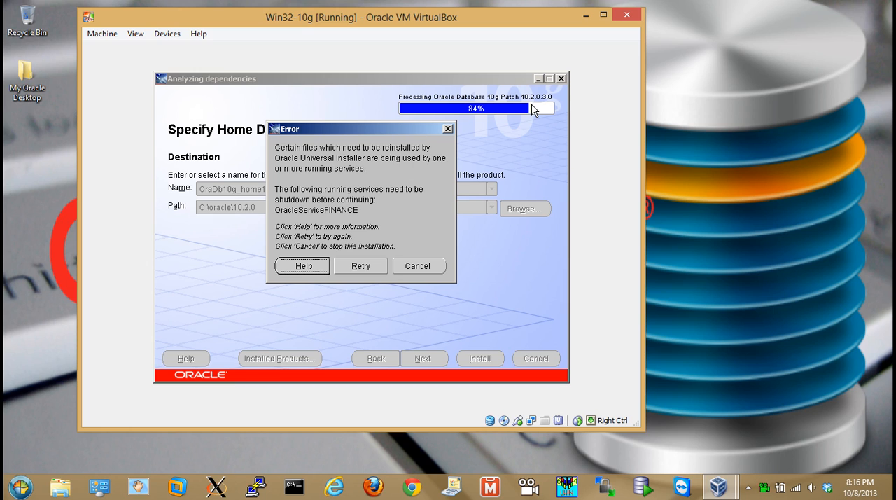
# Cancel out of the running-services error and stop installation of all products
pyautogui.click(538, 78)
pyautogui.click(418, 266)
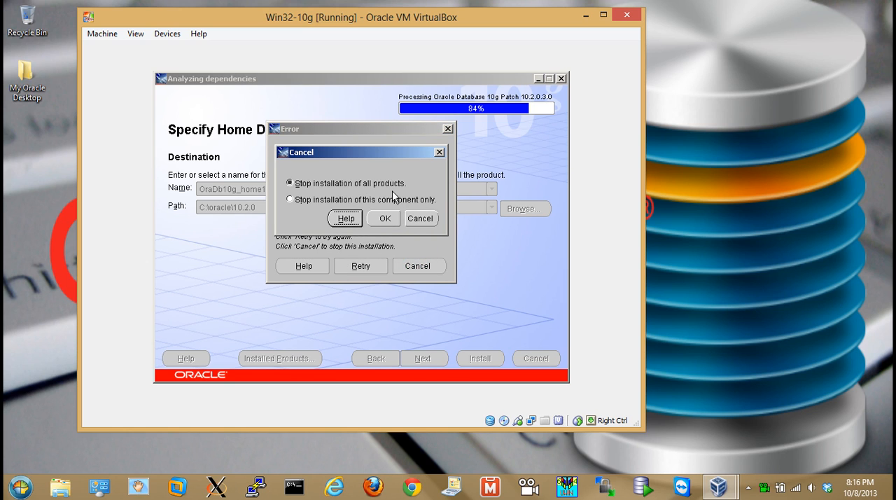
pyautogui.click(413, 222)
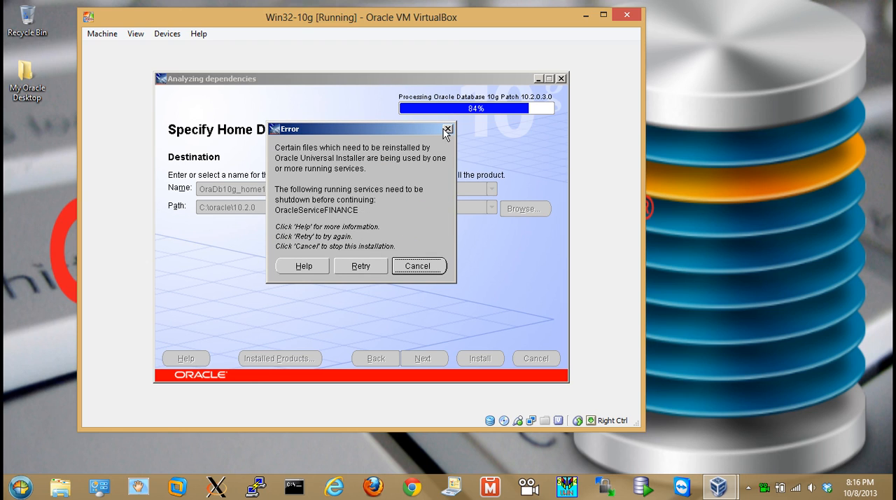
pyautogui.click(417, 267)
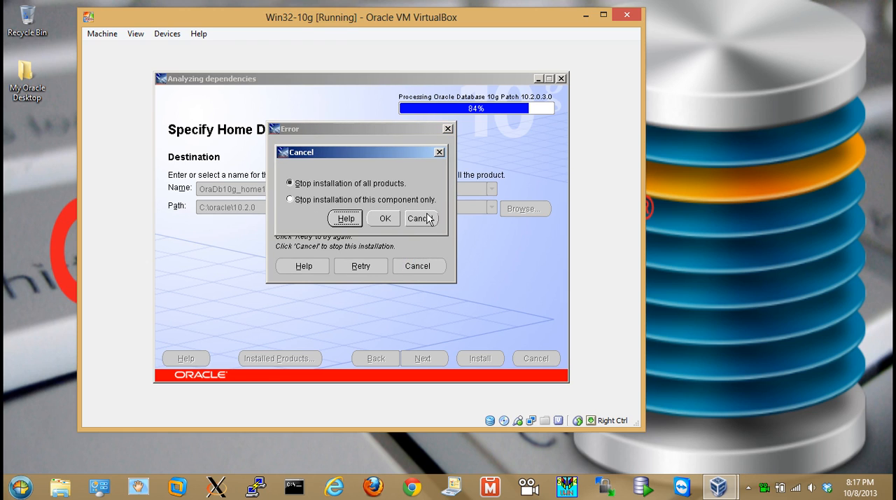
pyautogui.click(388, 219)
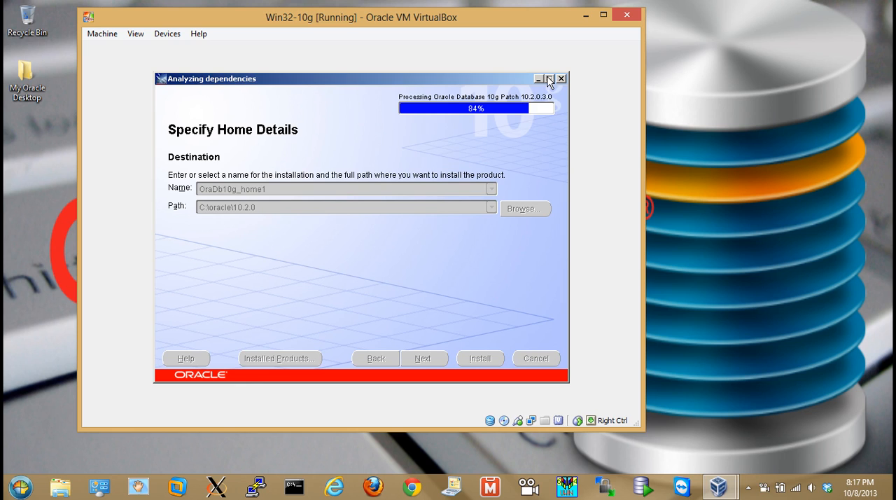
# Move the installer aside, open the Windows Services console and locate the Oracle services
pyautogui.moveTo(475, 79); pyautogui.dragTo(546, 172)
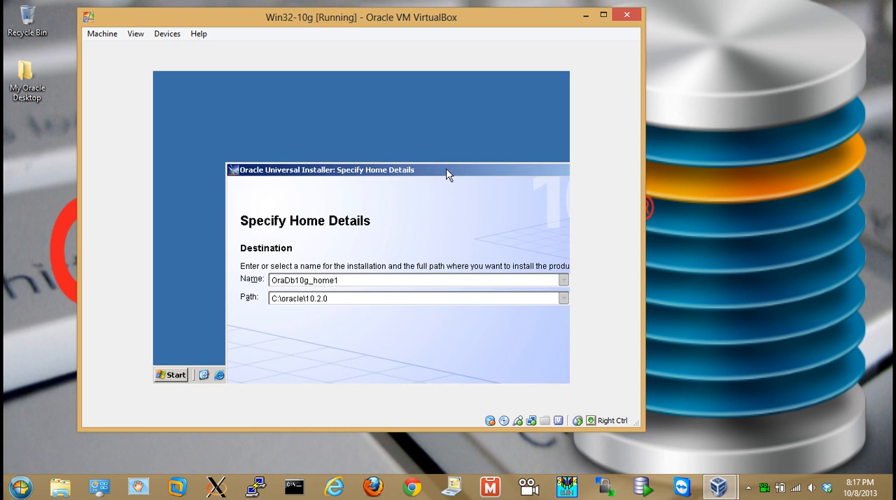
pyautogui.moveTo(384, 176); pyautogui.dragTo(479, 165)
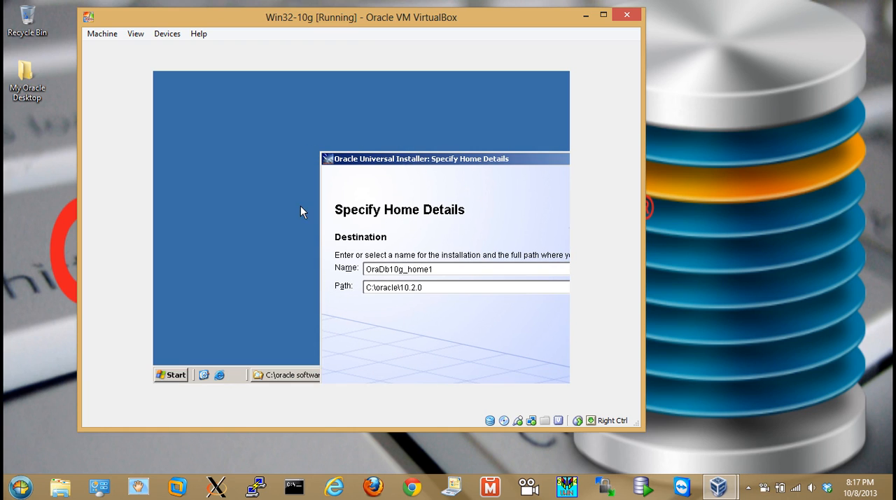
pyautogui.click(173, 375)
pyautogui.moveTo(332, 172)
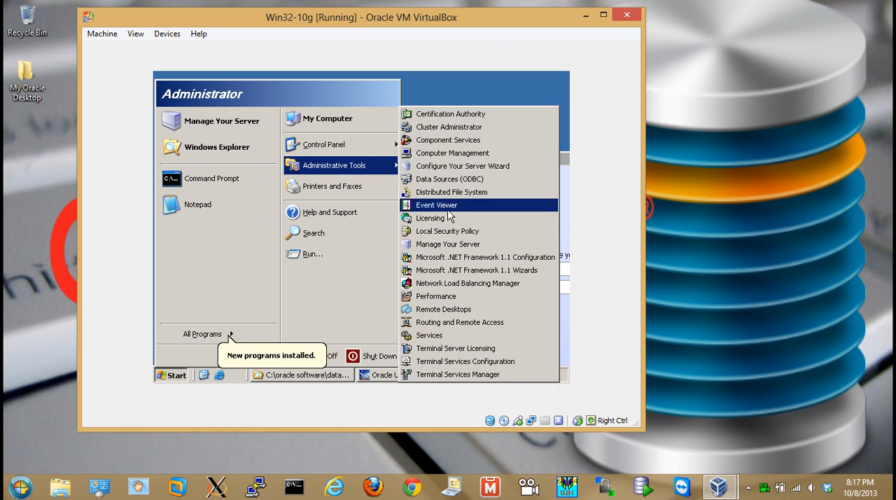
pyautogui.click(445, 336)
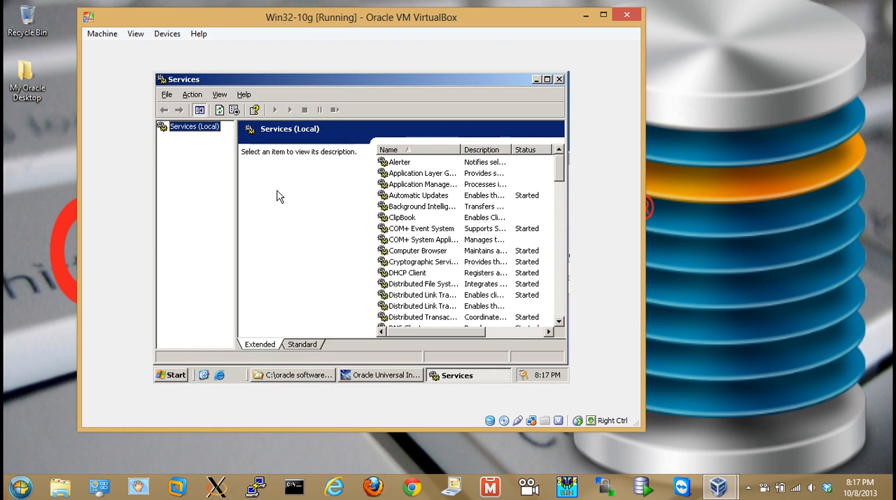
pyautogui.moveTo(560, 171); pyautogui.dragTo(559, 245)
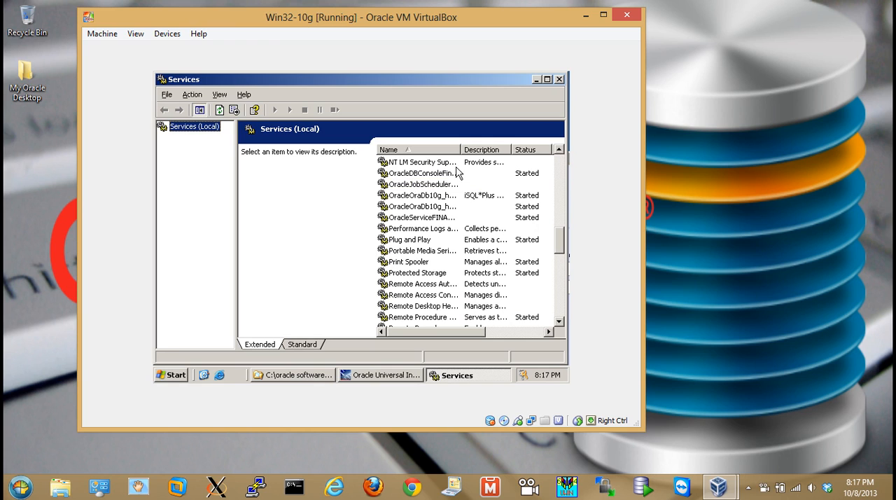
pyautogui.moveTo(421, 76); pyautogui.dragTo(353, 82)
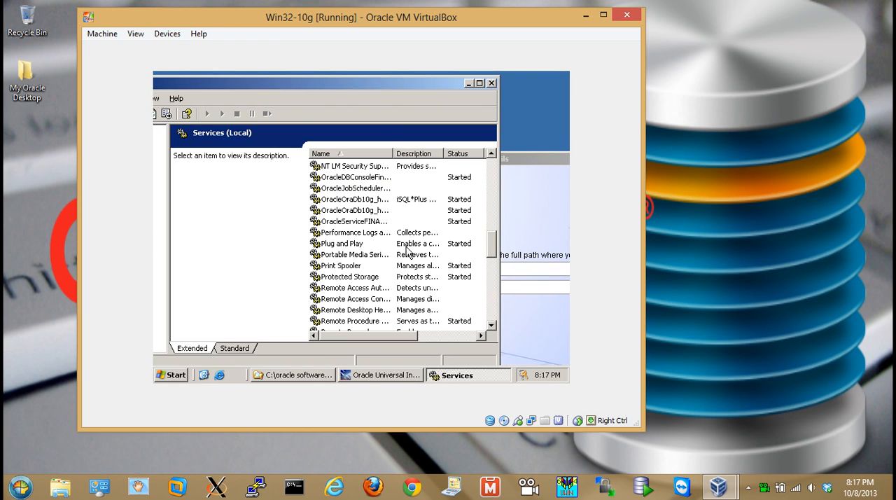
# Stop the OracleOraDb10g_home1iSQL*Plus service
pyautogui.click(353, 180)
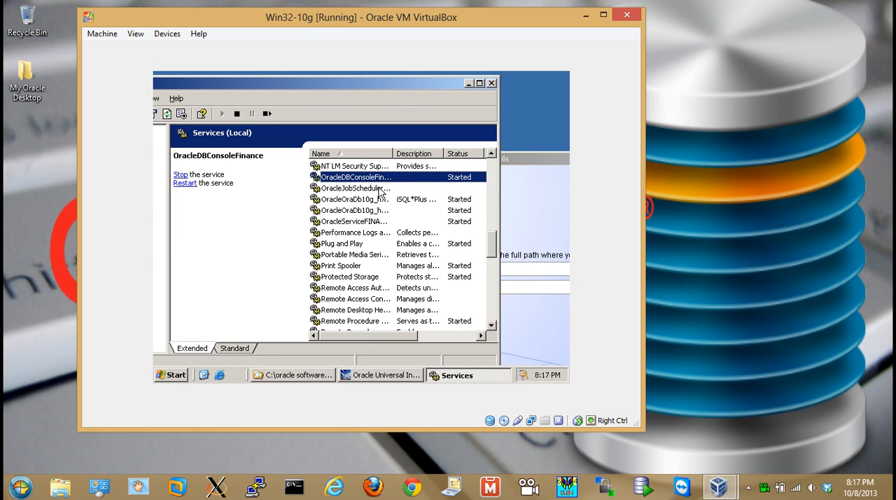
pyautogui.click(348, 190)
pyautogui.click(350, 199)
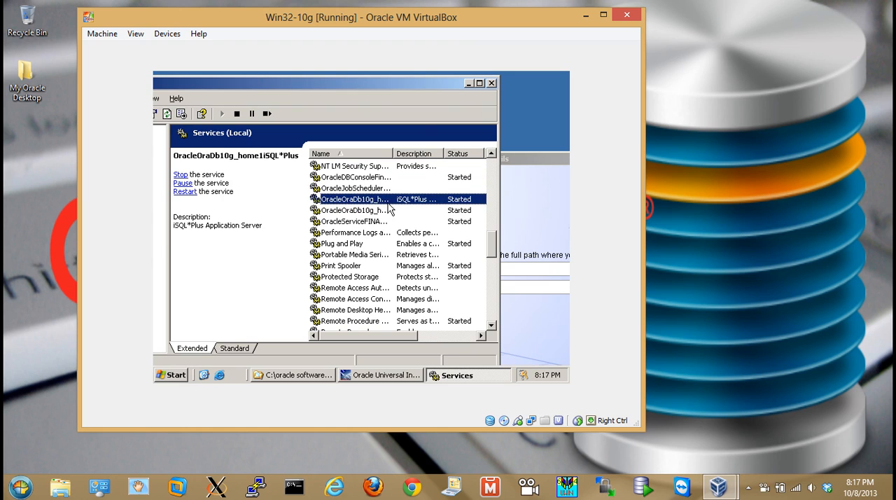
pyautogui.click(237, 114)
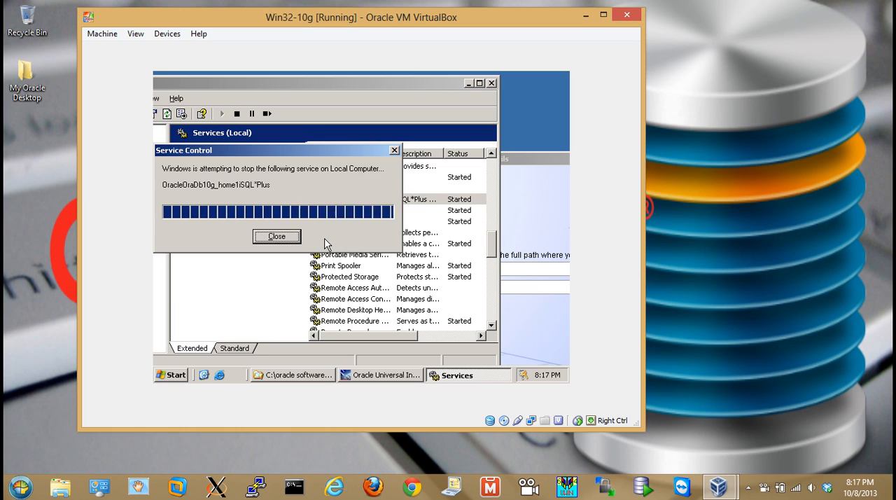
# Stop the OracleOraDb10g_home1TNSListener and OracleServiceFINANCE services
pyautogui.click(340, 211)
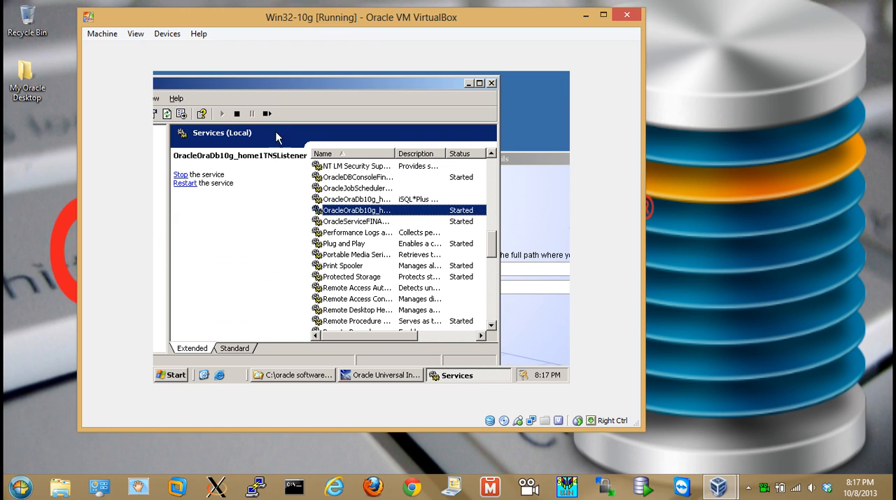
pyautogui.click(238, 114)
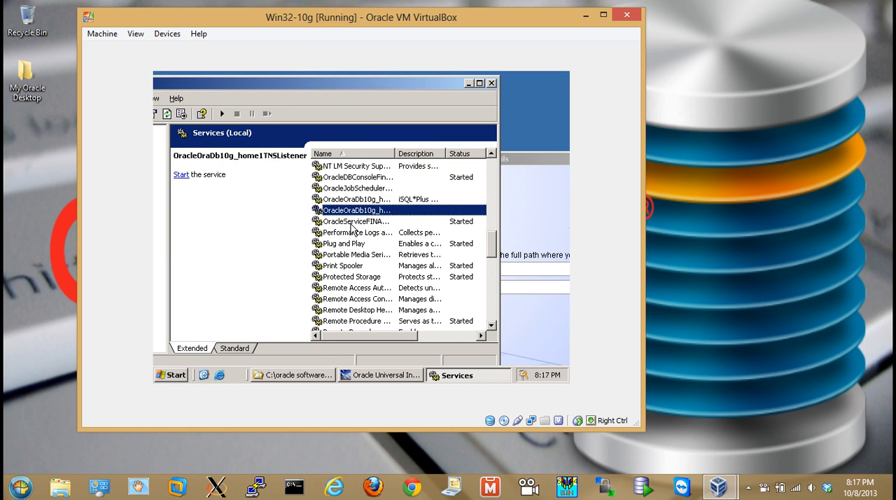
pyautogui.click(352, 223)
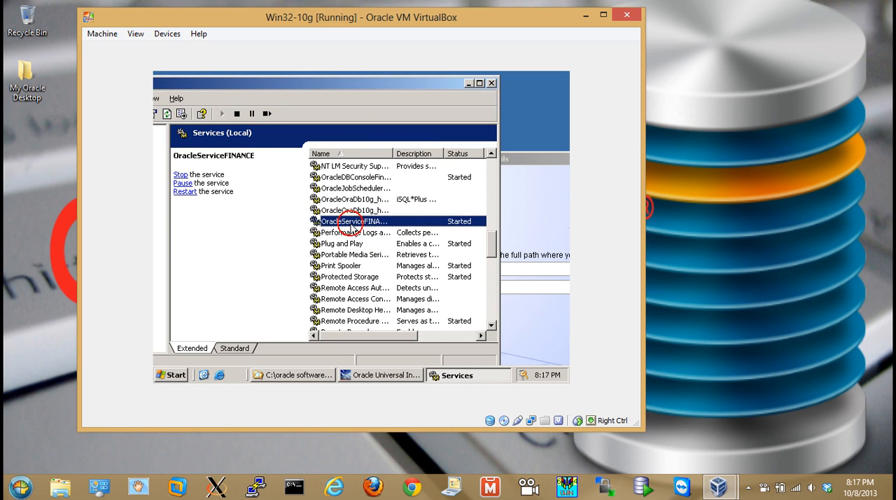
pyautogui.click(239, 114)
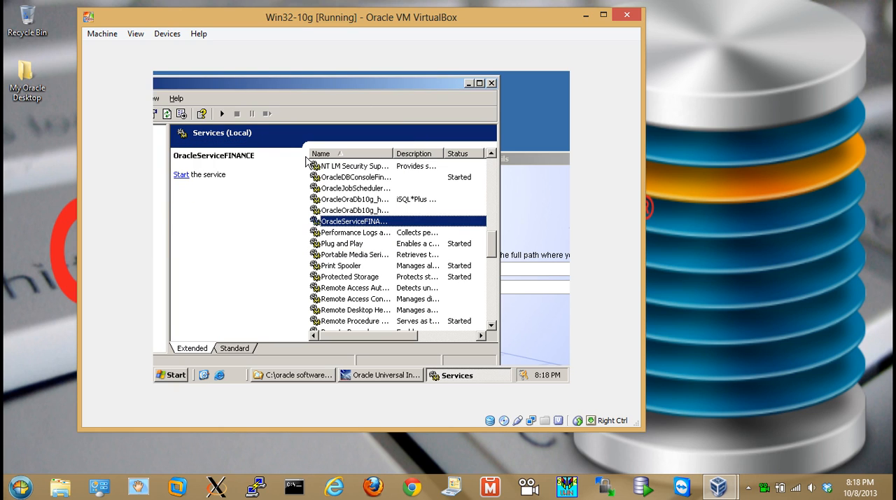
# Stop the OracleDBConsoleFinance service and minimize the Services console
pyautogui.click(337, 177)
pyautogui.click(237, 113)
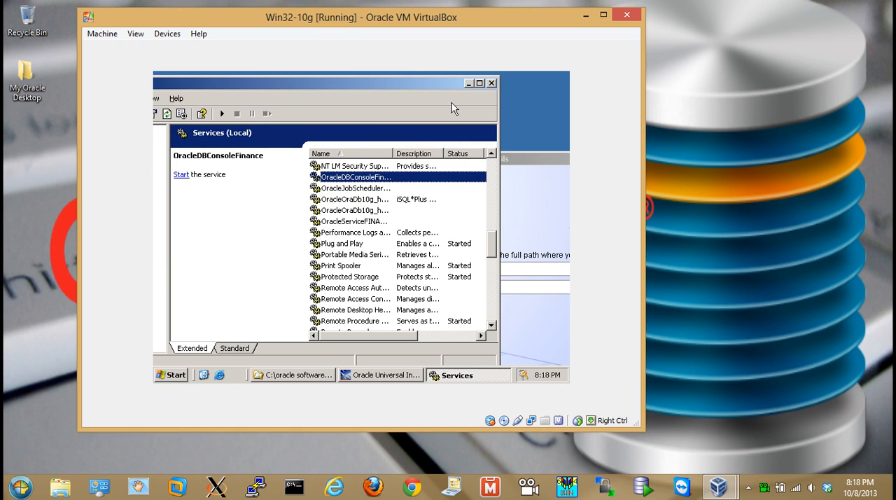
pyautogui.click(468, 84)
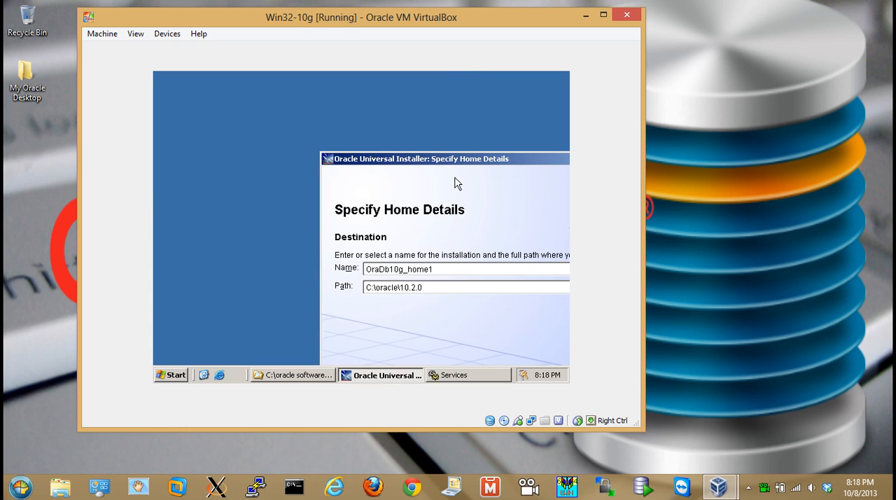
# Reposition the installer fully on screen and continue with OraDb10g_home1 as the patch destination
pyautogui.moveTo(457, 160); pyautogui.dragTo(298, 98)
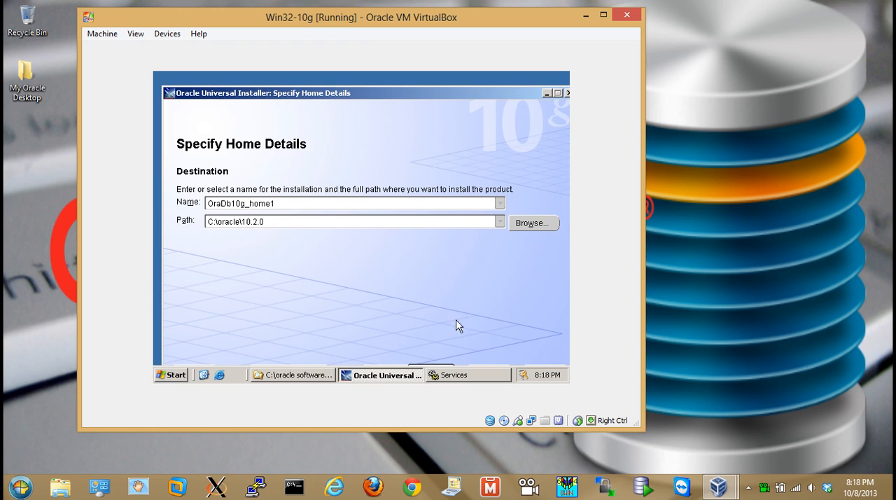
pyautogui.moveTo(395, 100)
pyautogui.mouseDown()
pyautogui.moveTo(375, 81)
pyautogui.moveTo(390, 83)
pyautogui.mouseUp()
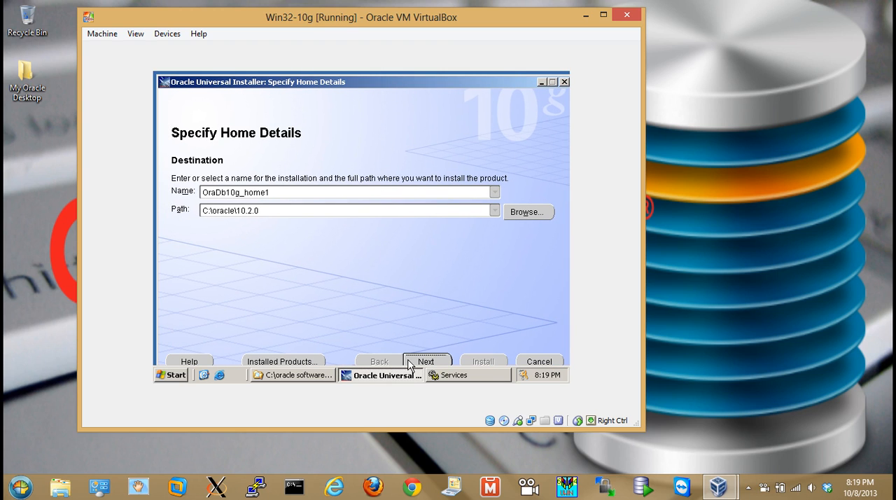
pyautogui.moveTo(335, 82); pyautogui.dragTo(331, 77)
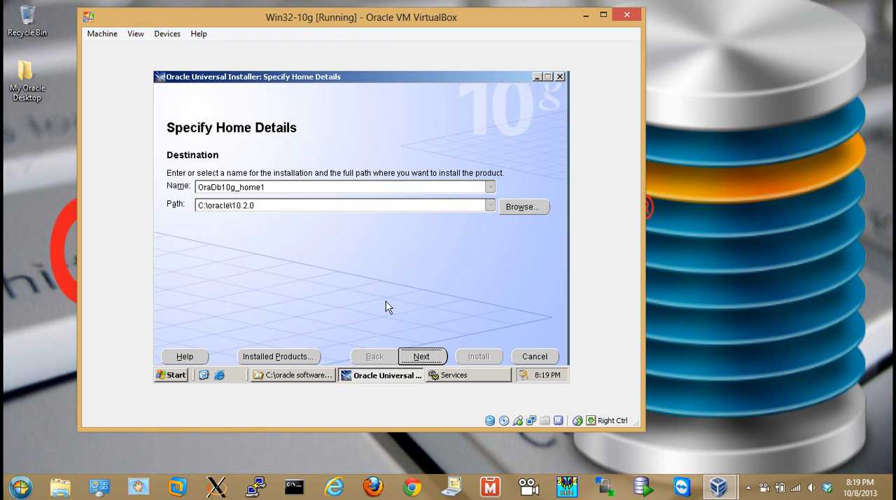
pyautogui.click(423, 358)
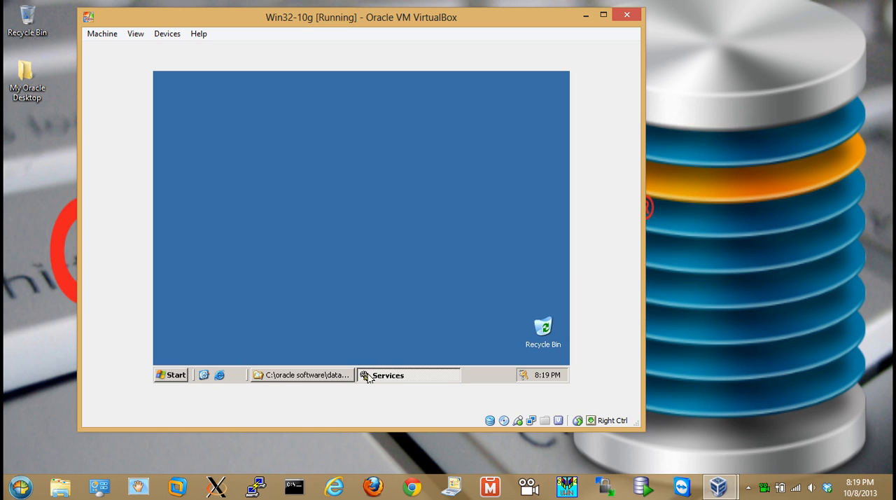
pyautogui.click(331, 376)
pyautogui.click(334, 375)
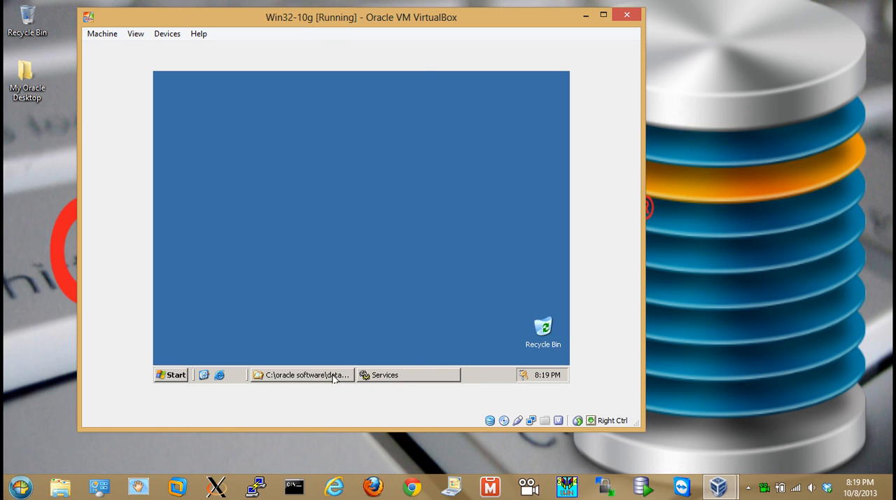
pyautogui.click(406, 375)
pyautogui.click(406, 375)
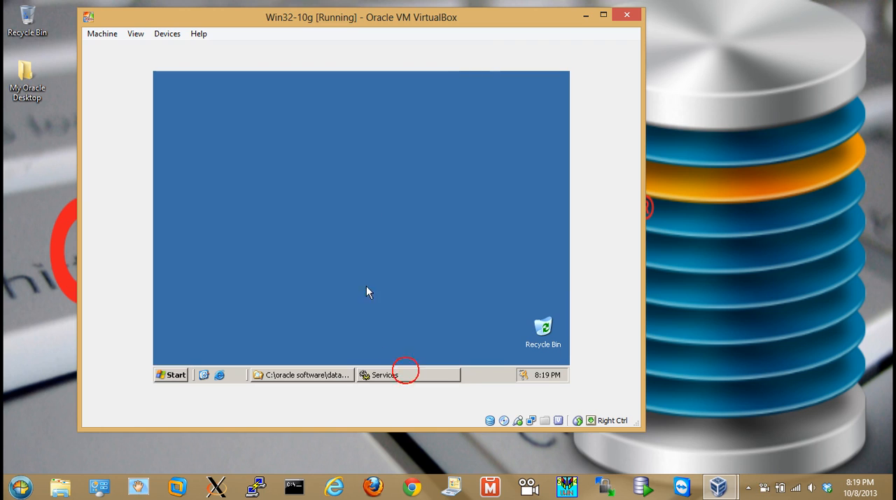
pyautogui.click(292, 376)
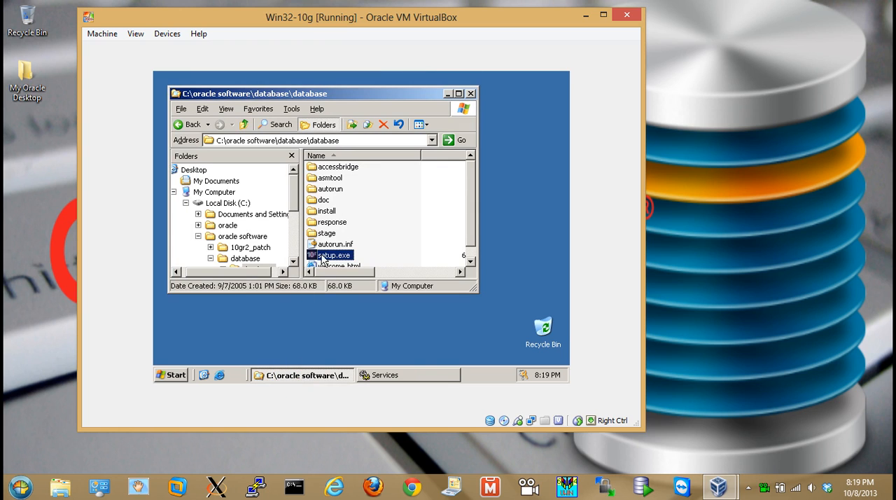
pyautogui.doubleClick(312, 256)
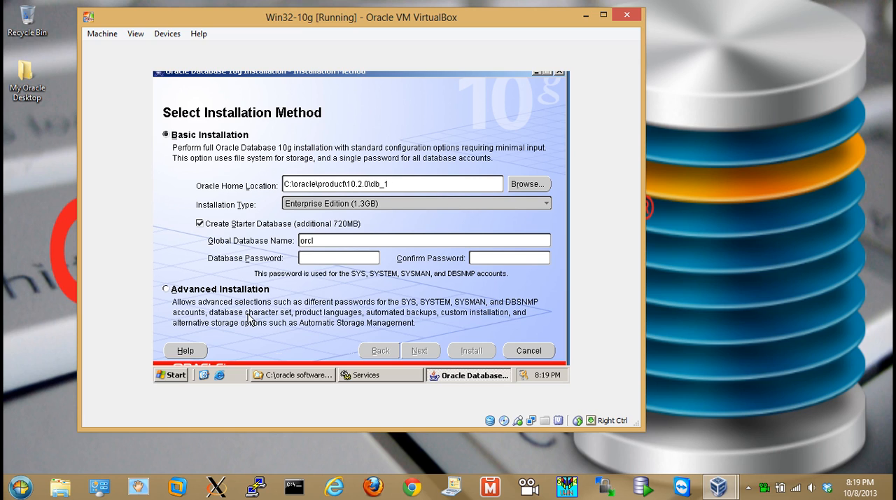
pyautogui.click(521, 352)
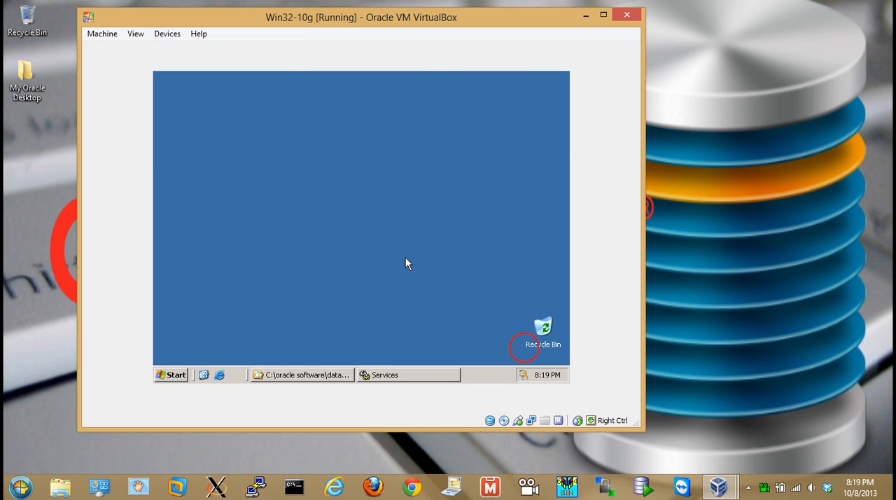
# Run setup.exe from the C:\oracle software\10gr2_patch\10gr2_patch folder
pyautogui.click(334, 378)
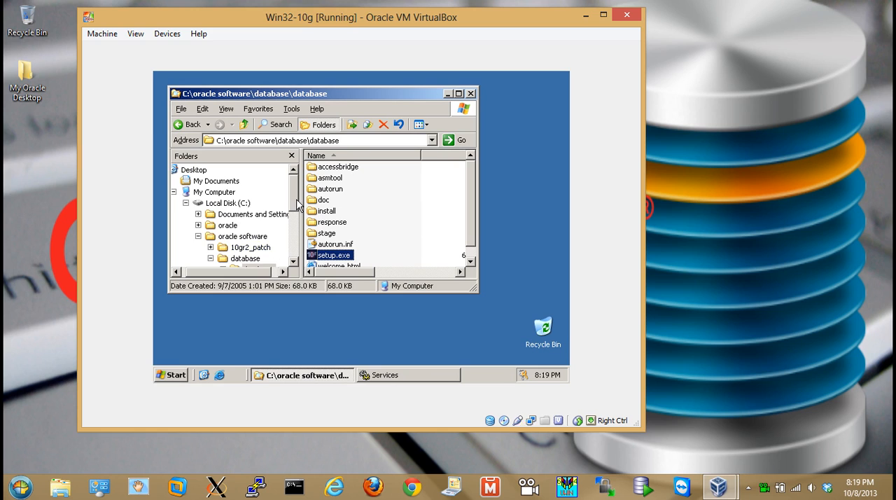
pyautogui.moveTo(298, 208); pyautogui.dragTo(300, 219)
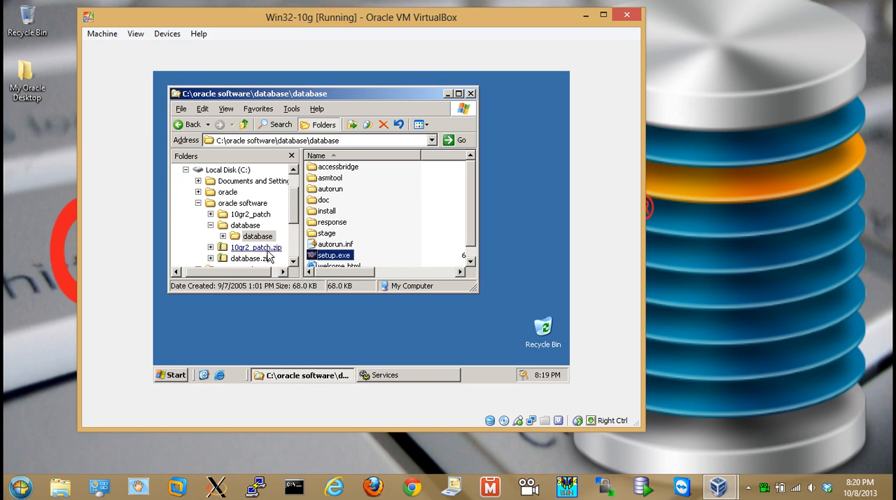
pyautogui.click(249, 214)
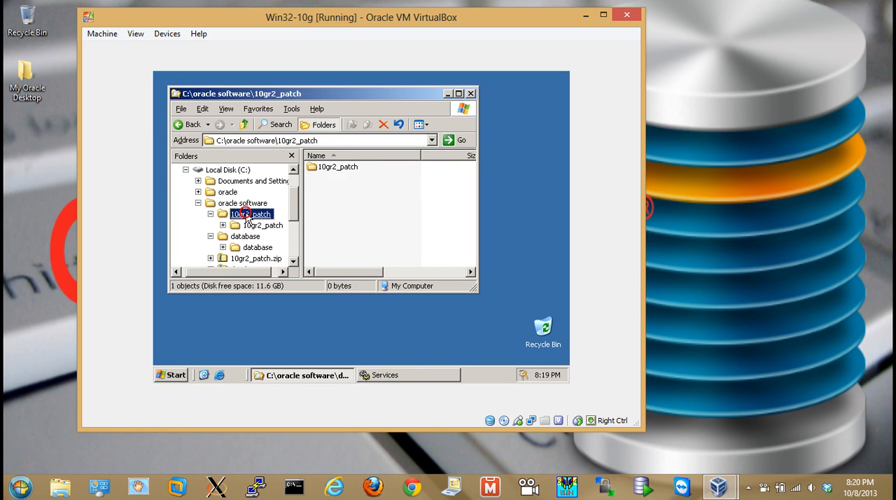
pyautogui.doubleClick(343, 170)
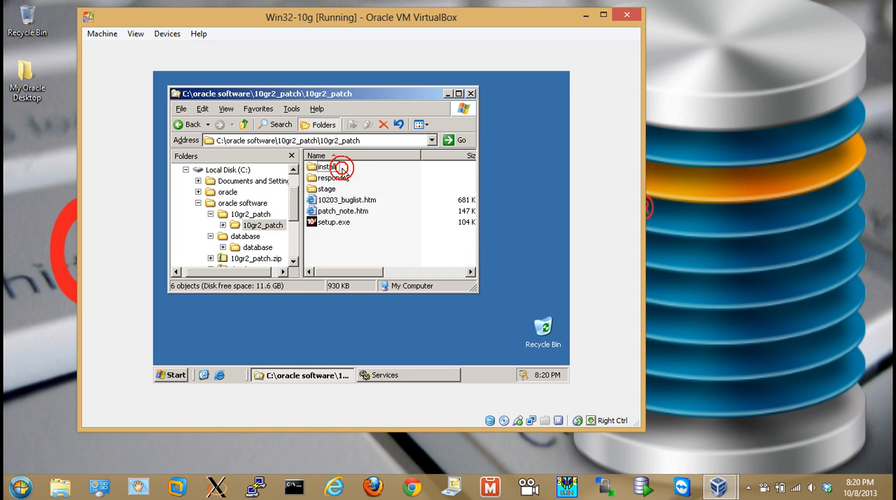
pyautogui.doubleClick(318, 223)
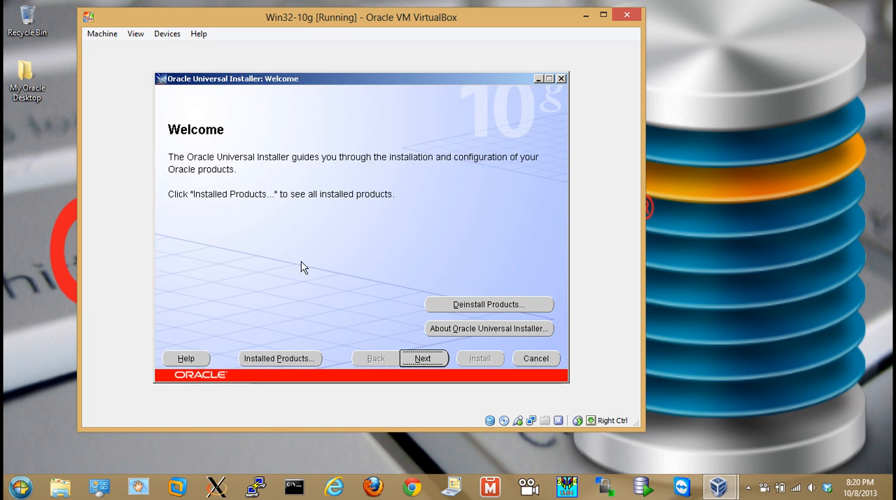
# Choose OraDb10g_home1 at C:\oracle\10.2.0 as the patch destination and start installing Patch Set 2 10.2.0.3.0
pyautogui.click(424, 358)
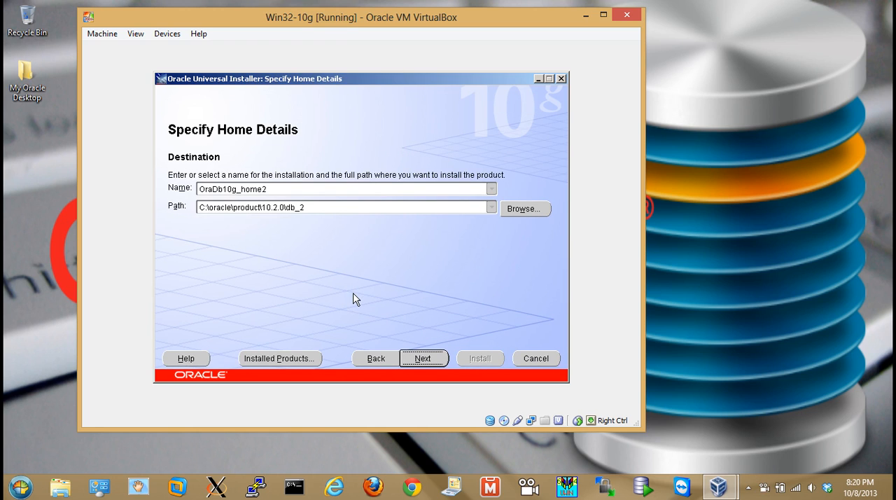
pyautogui.click(493, 189)
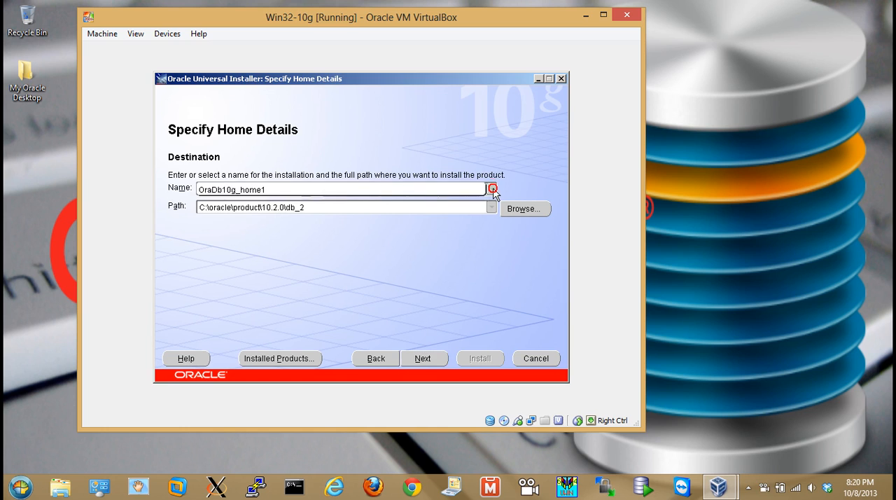
pyautogui.click(284, 189)
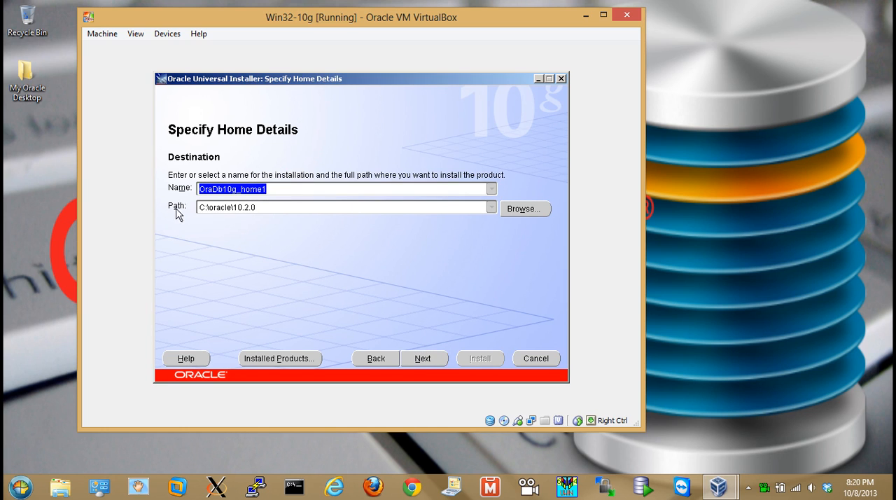
pyautogui.click(423, 358)
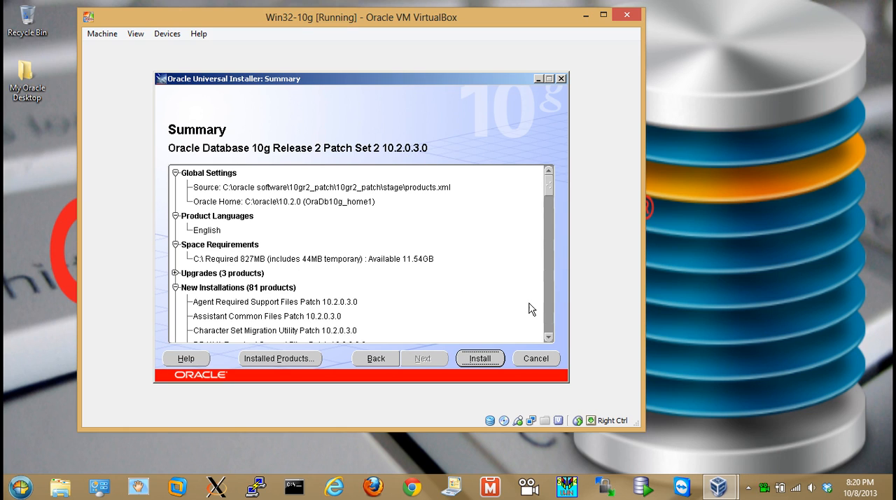
pyautogui.click(482, 361)
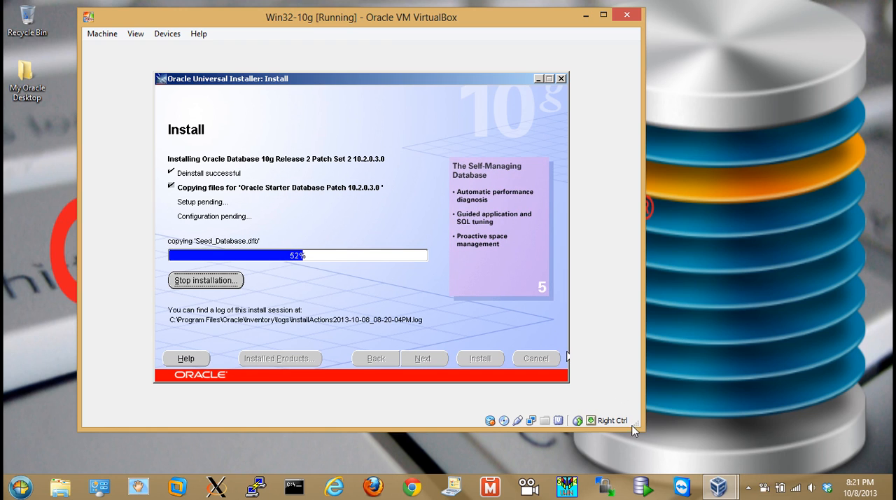
pyautogui.click(764, 488)
pyautogui.rightClick(764, 487)
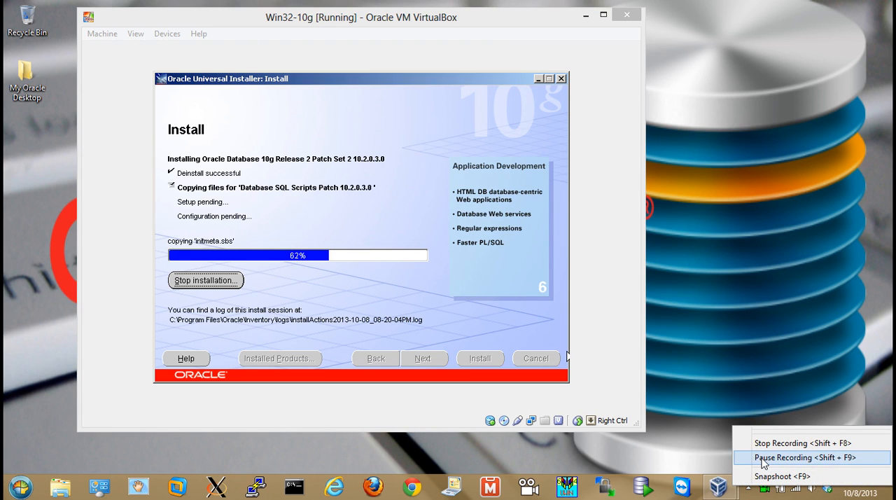
pyautogui.click(763, 459)
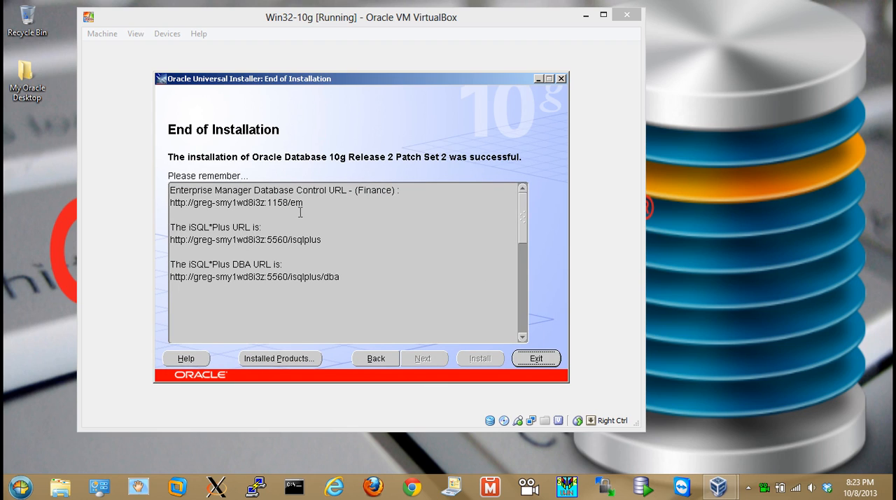
# Highlight the Enterprise Manager Database Control URL for Finance, and exit the installer
pyautogui.click(379, 189)
pyautogui.doubleClick(377, 190)
pyautogui.moveTo(310, 205); pyautogui.dragTo(166, 204)
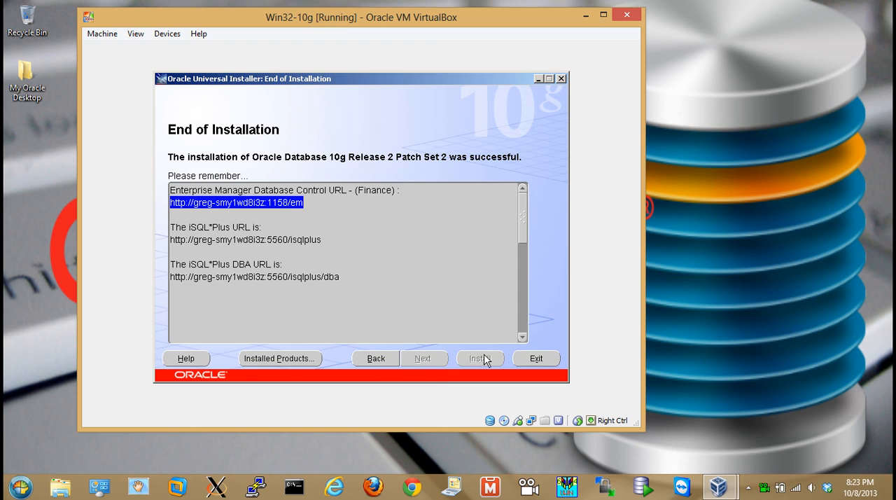
pyautogui.click(542, 359)
pyautogui.click(387, 229)
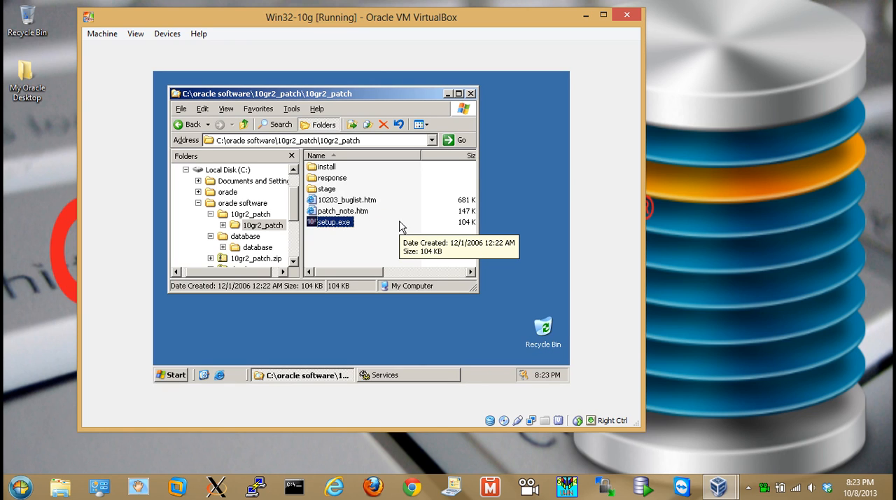
# Restore the Services console and start the OracleOraDb10g_home1iSQL*Plus service
pyautogui.click(383, 375)
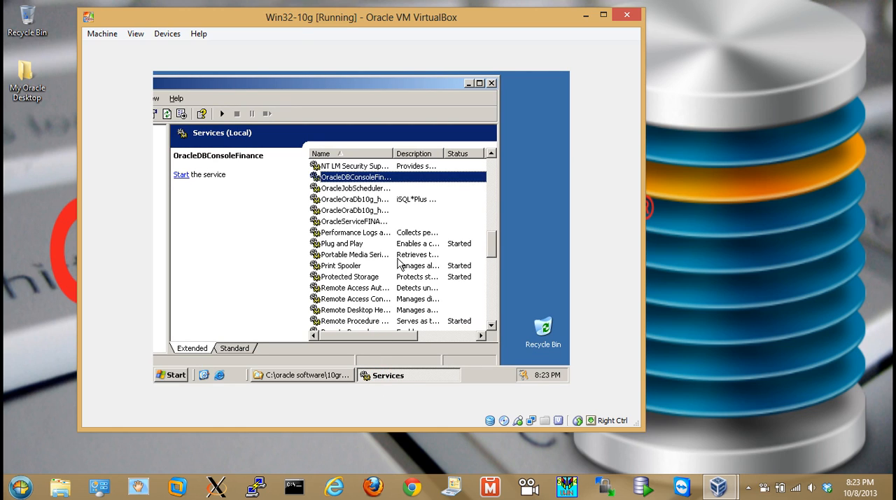
pyautogui.moveTo(394, 336)
pyautogui.mouseDown()
pyautogui.moveTo(448, 342)
pyautogui.moveTo(380, 344)
pyautogui.mouseUp()
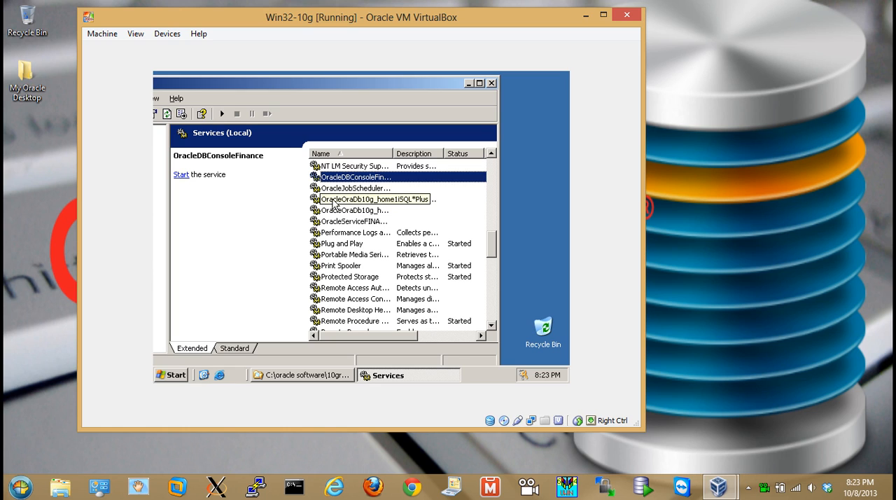
pyautogui.click(337, 199)
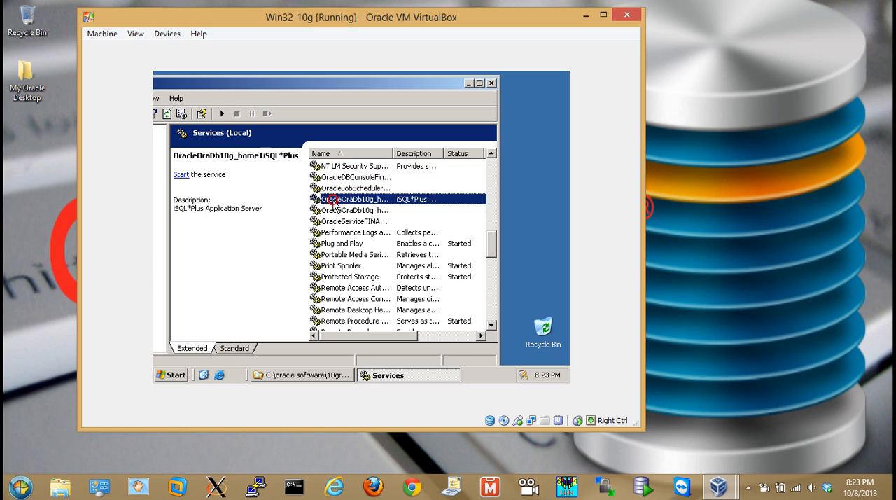
pyautogui.click(221, 113)
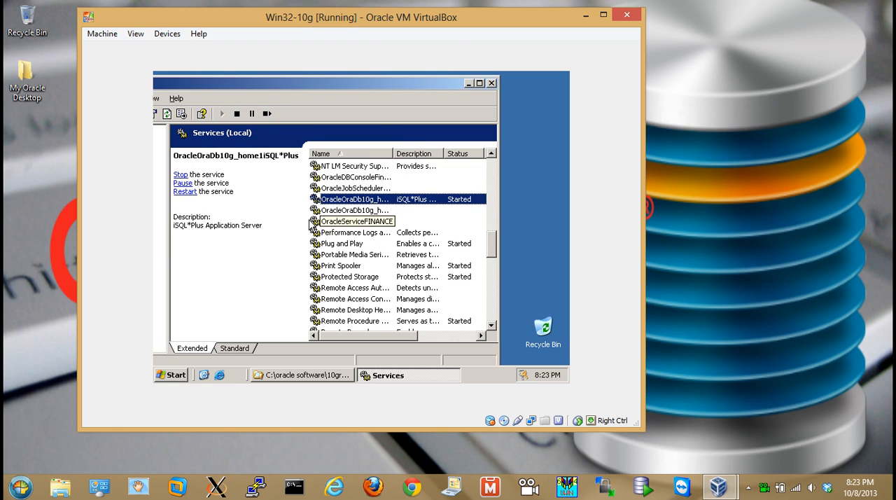
# Widen the services list's Name column and start the OracleOraDb10g_home1TNSListener service
pyautogui.click(354, 211)
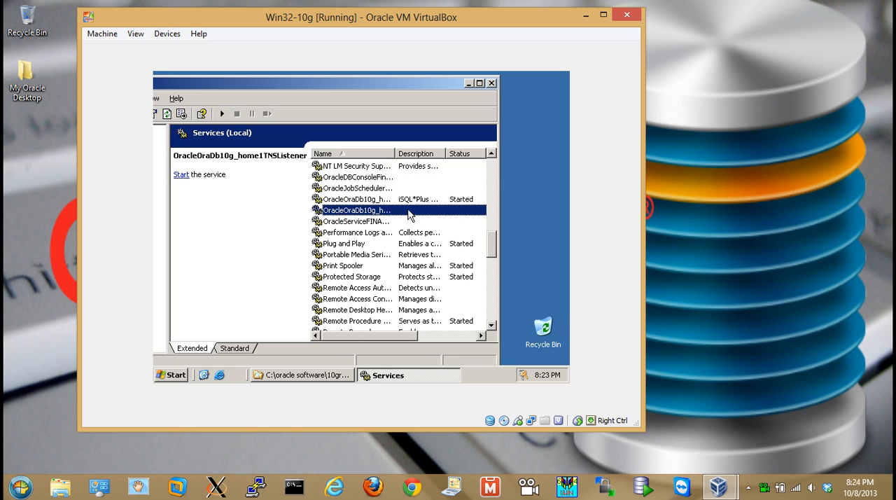
pyautogui.moveTo(396, 151); pyautogui.dragTo(421, 154)
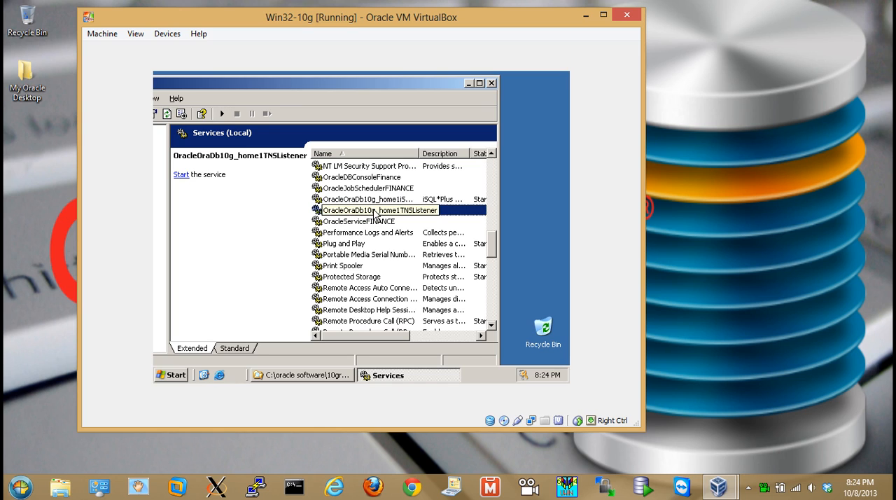
pyautogui.click(222, 113)
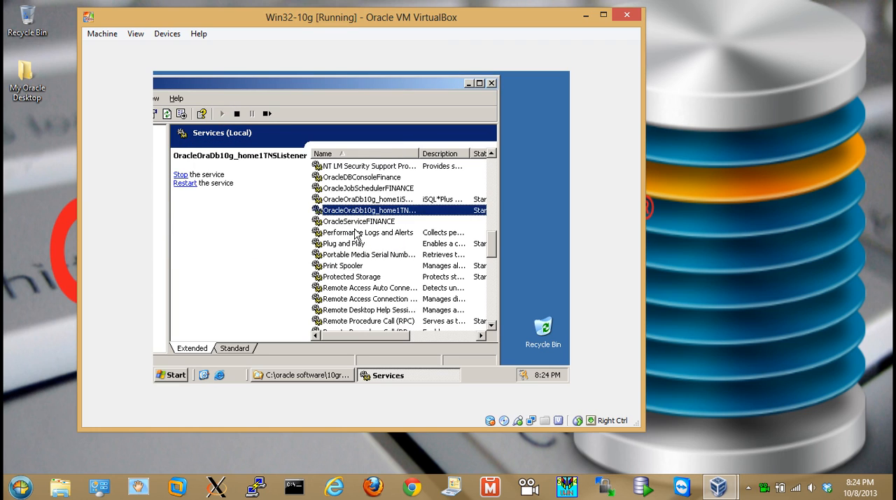
# Start the OracleServiceFINANCE and OracleDBConsoleFinance services
pyautogui.click(357, 222)
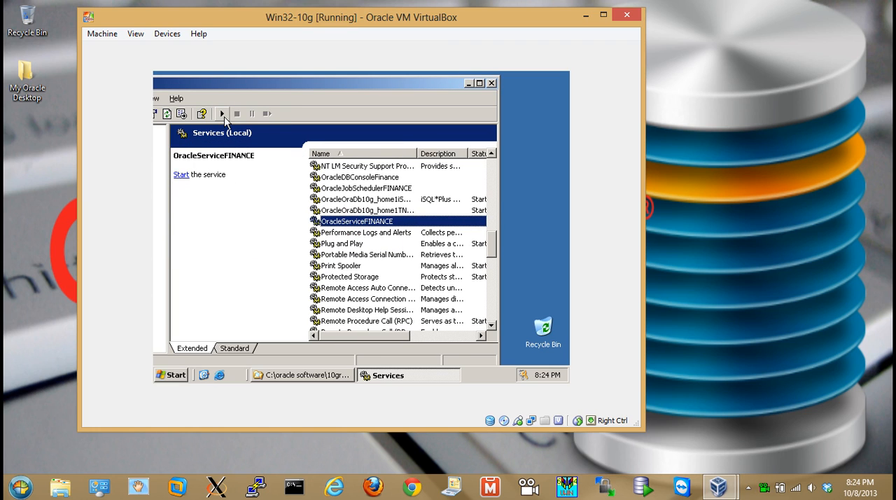
pyautogui.click(223, 114)
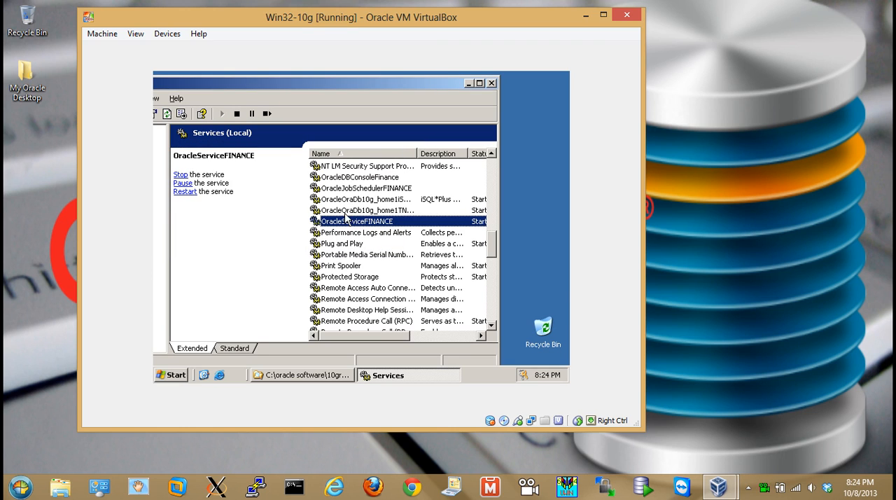
pyautogui.click(364, 178)
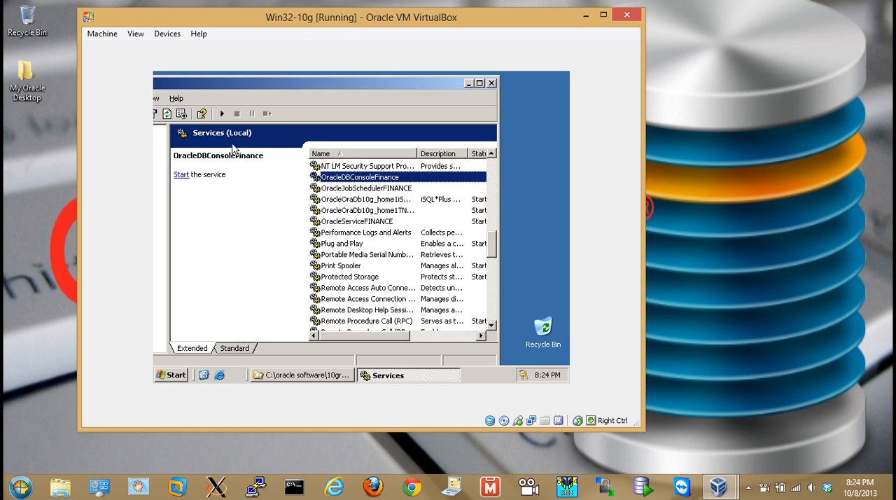
pyautogui.click(222, 113)
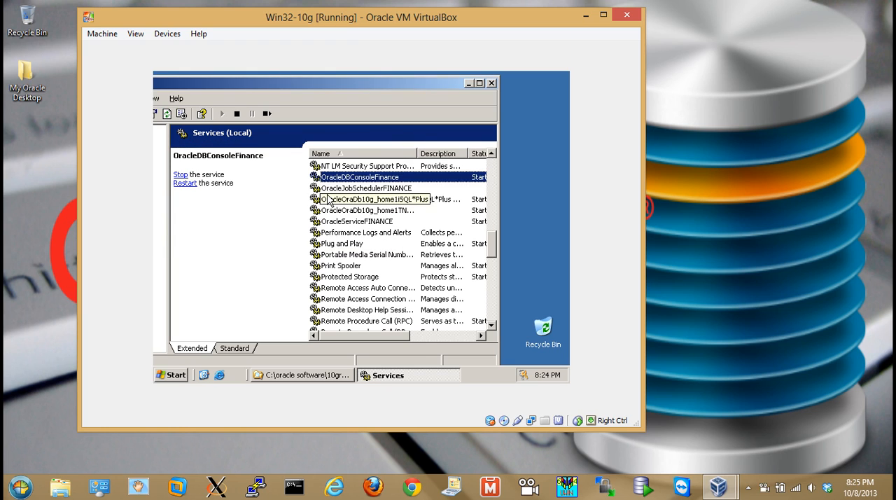
# Minimize the Services console and the patch folder window, and launch the Database Upgrade Assistant from the OraDb10g_home1 programs
pyautogui.click(468, 84)
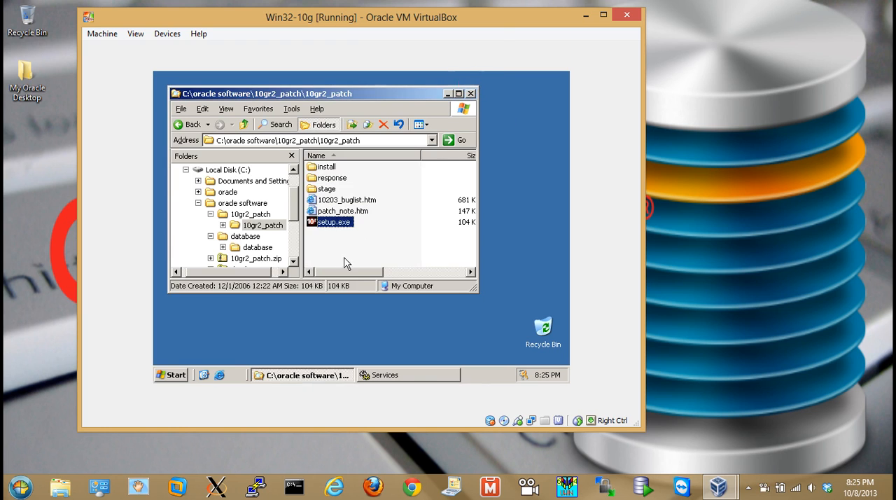
pyautogui.click(449, 94)
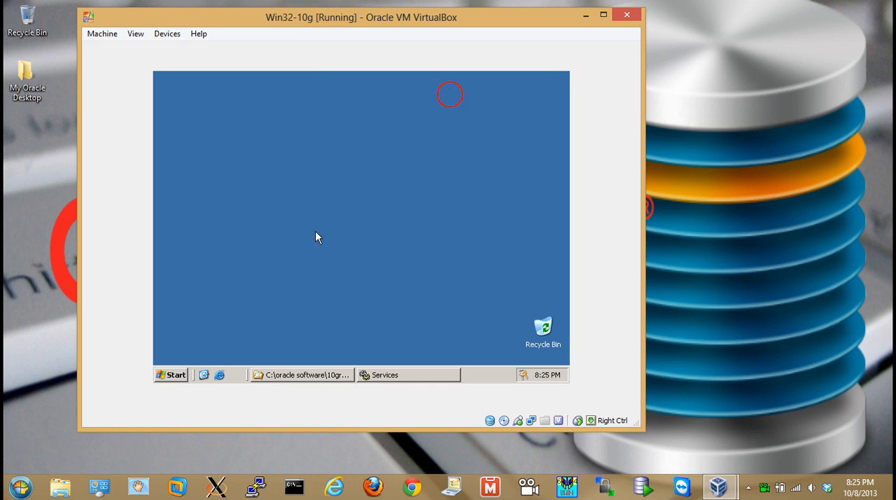
pyautogui.click(175, 375)
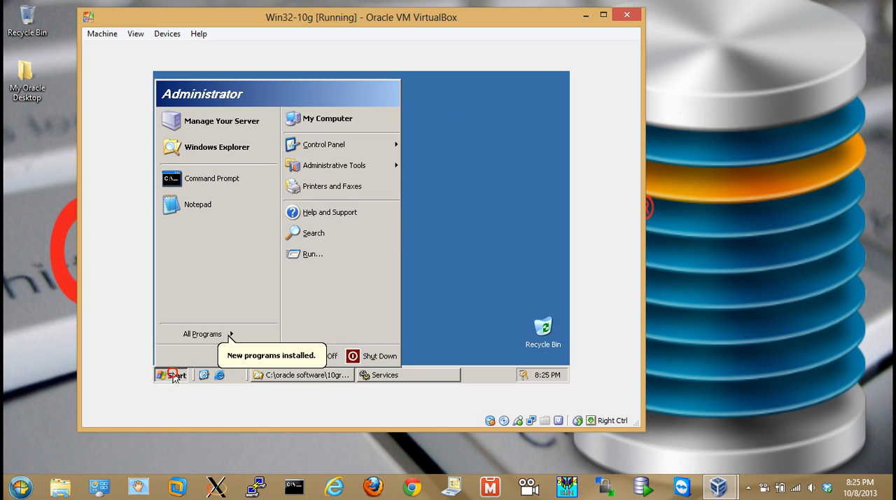
pyautogui.moveTo(187, 341)
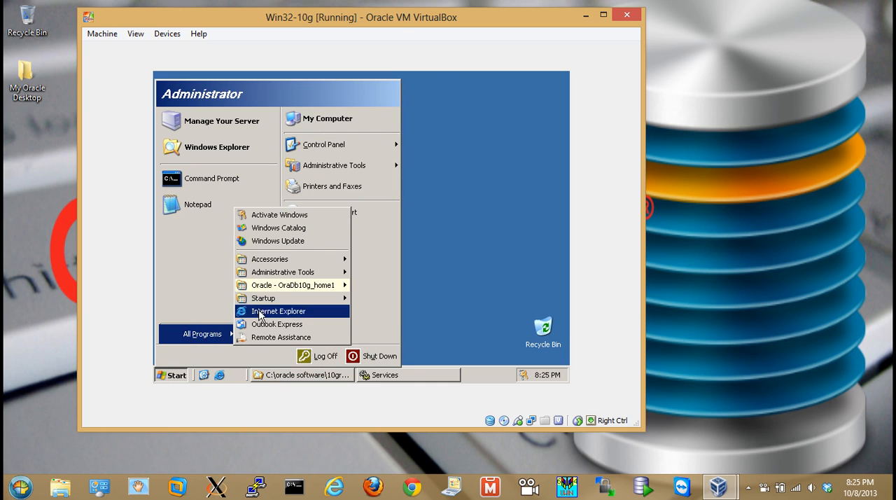
pyautogui.moveTo(273, 289)
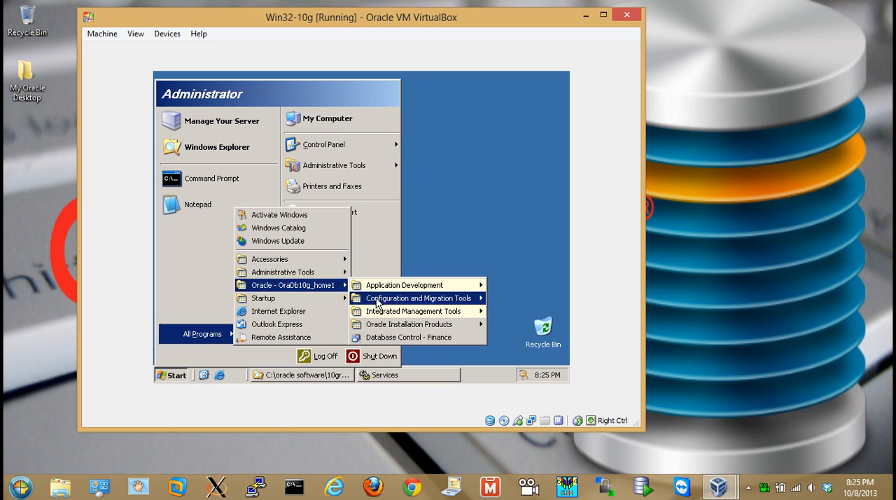
pyautogui.moveTo(392, 302)
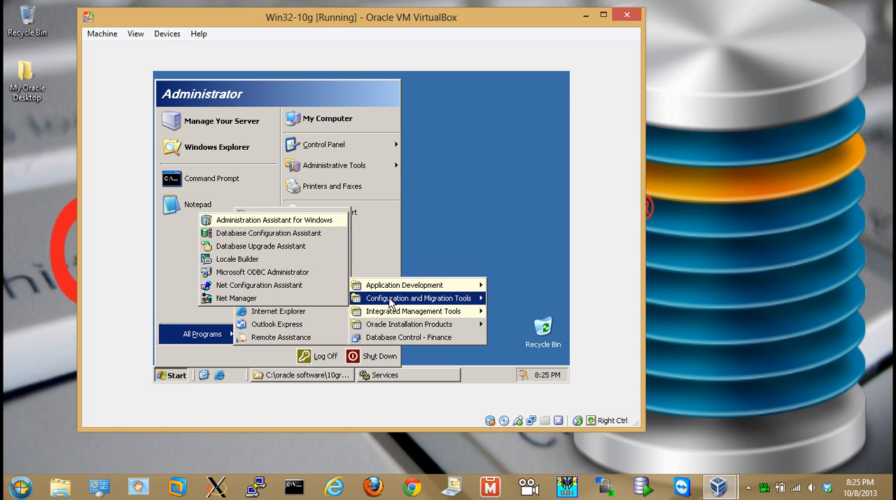
pyautogui.click(230, 249)
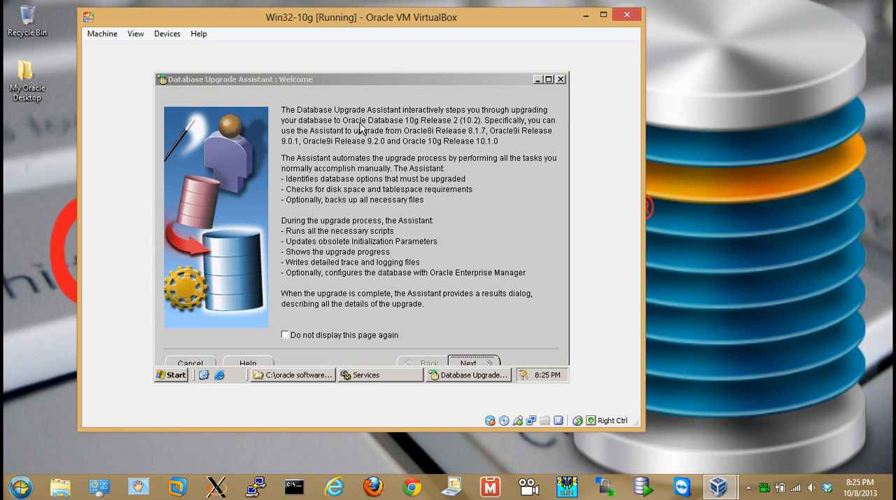
# Choose the FINANCE database for upgrade, keep recompiling invalid objects at the end, and indicate that the database is already backed up
pyautogui.click(459, 362)
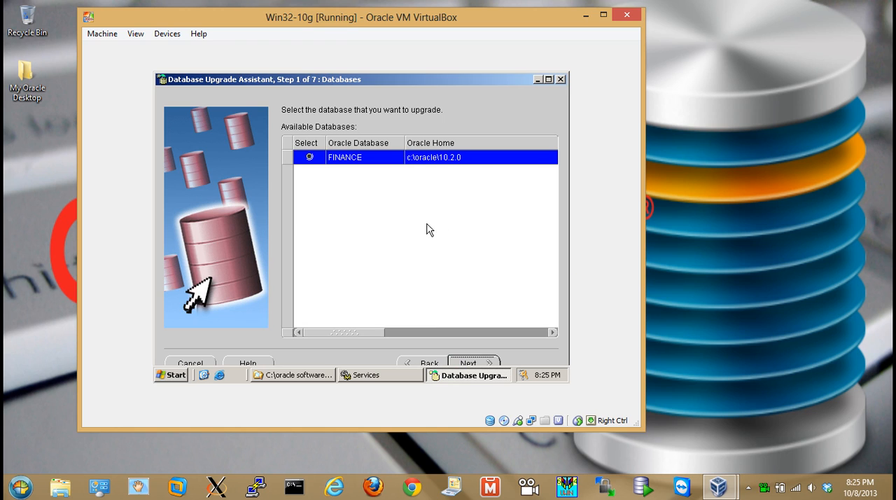
pyautogui.click(470, 364)
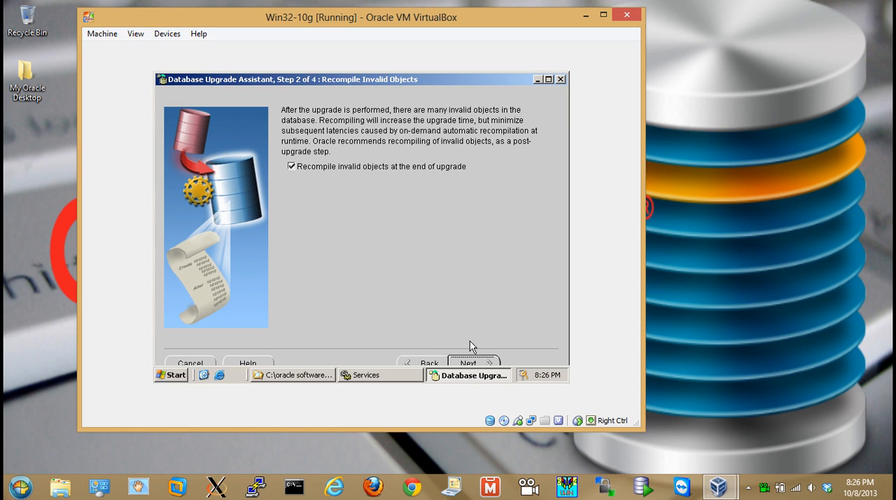
pyautogui.click(469, 362)
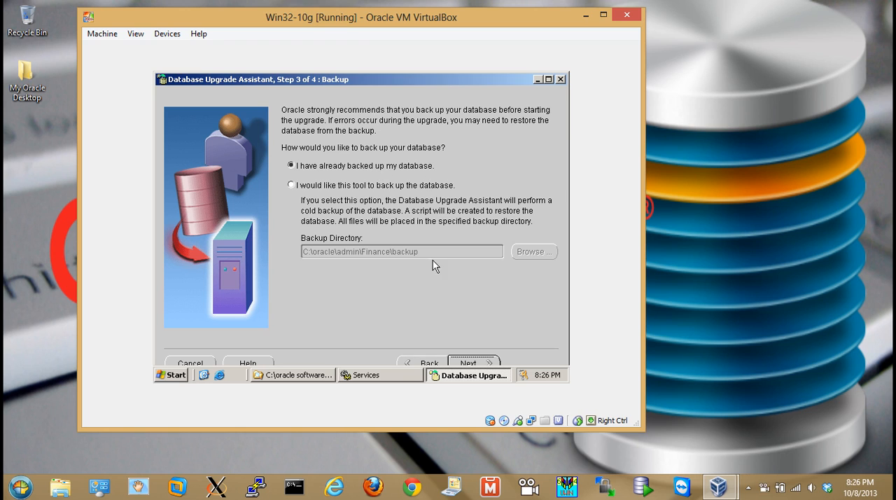
pyautogui.click(471, 363)
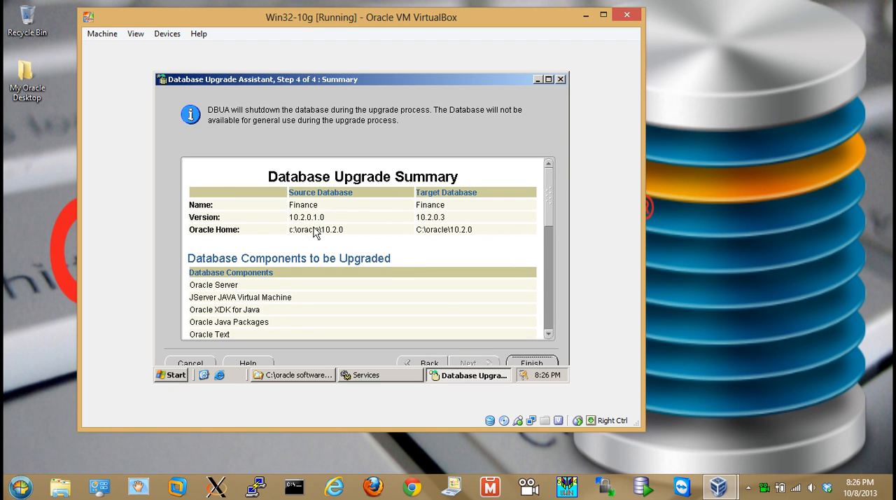
# Review the Database Upgrade Summary through to its listener registration and start the upgrade
pyautogui.click(325, 221)
pyautogui.click(425, 221)
pyautogui.click(549, 215)
pyautogui.moveTo(548, 260); pyautogui.dragTo(551, 330)
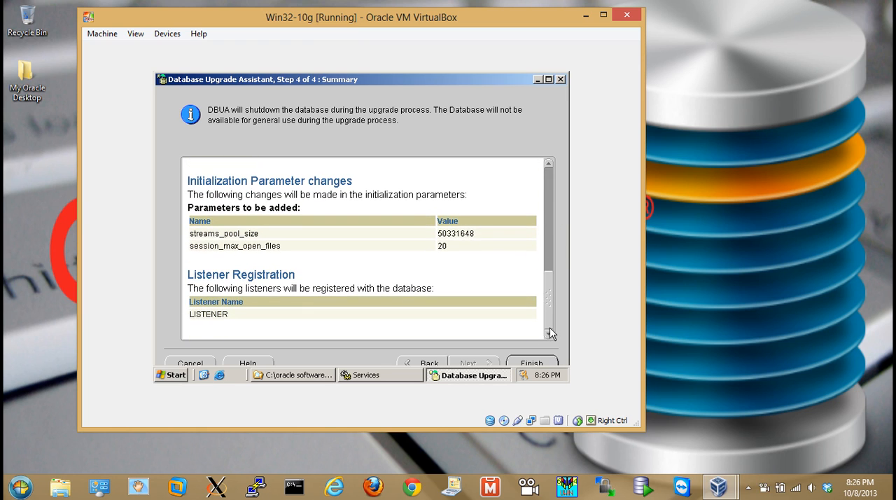
pyautogui.moveTo(550, 327); pyautogui.dragTo(547, 178)
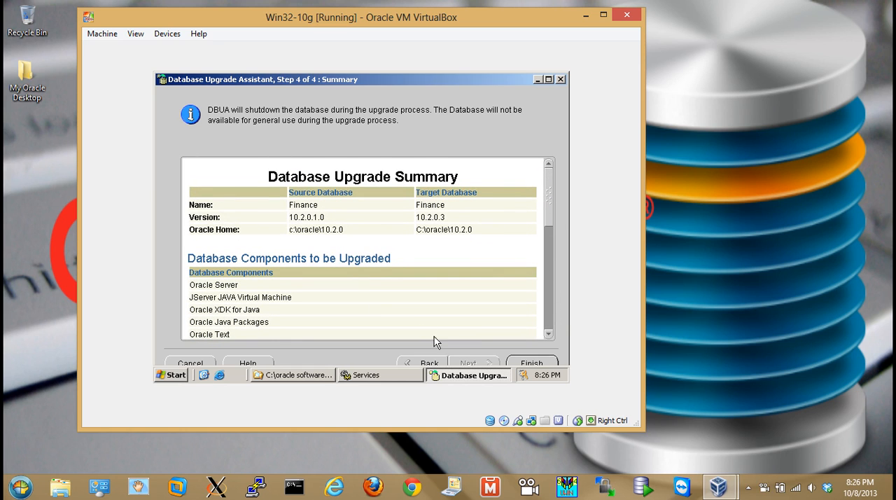
pyautogui.click(529, 362)
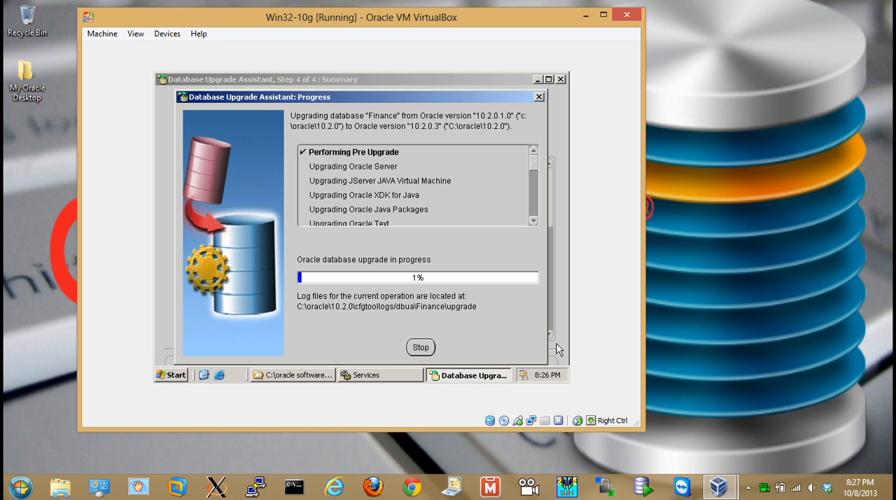
pyautogui.rightClick(763, 488)
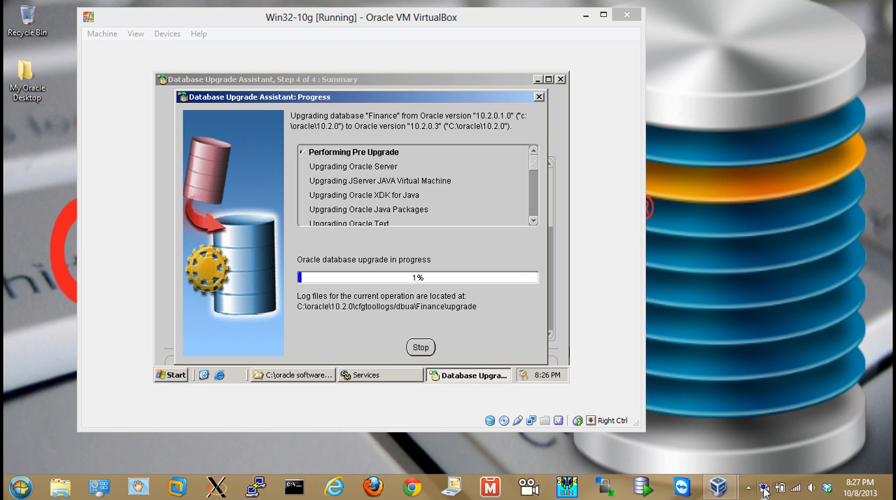
pyautogui.click(767, 461)
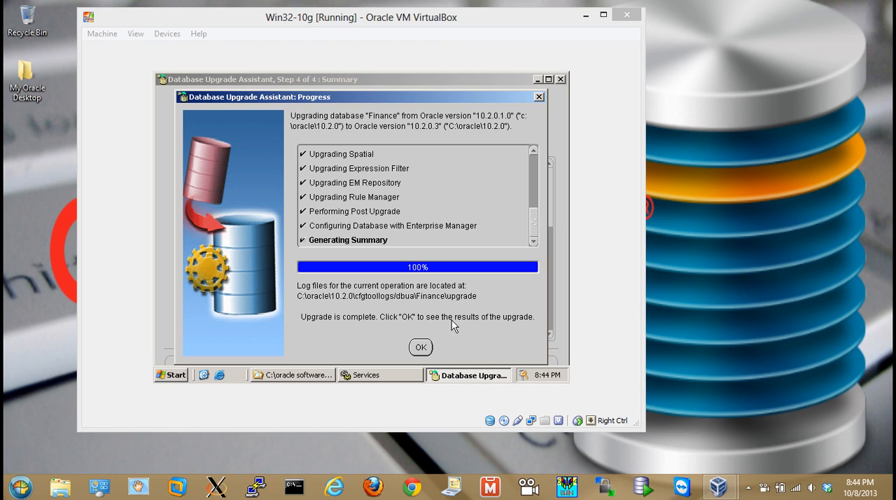
# Display the results of the completed upgrade and close the Upgrade Results window
pyautogui.click(420, 348)
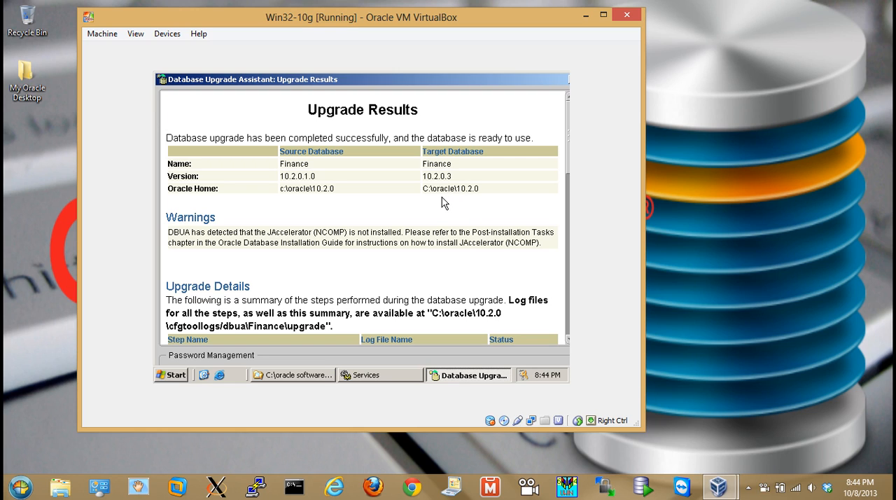
pyautogui.click(537, 81)
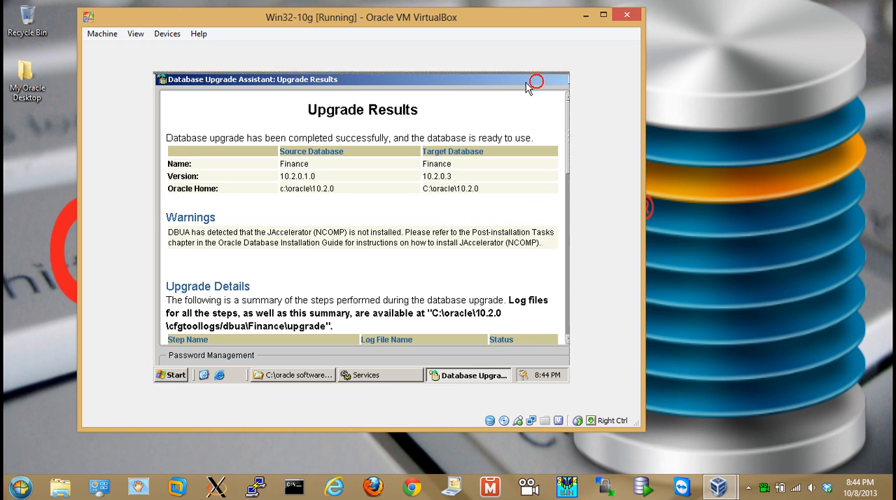
pyautogui.moveTo(527, 82); pyautogui.dragTo(509, 83)
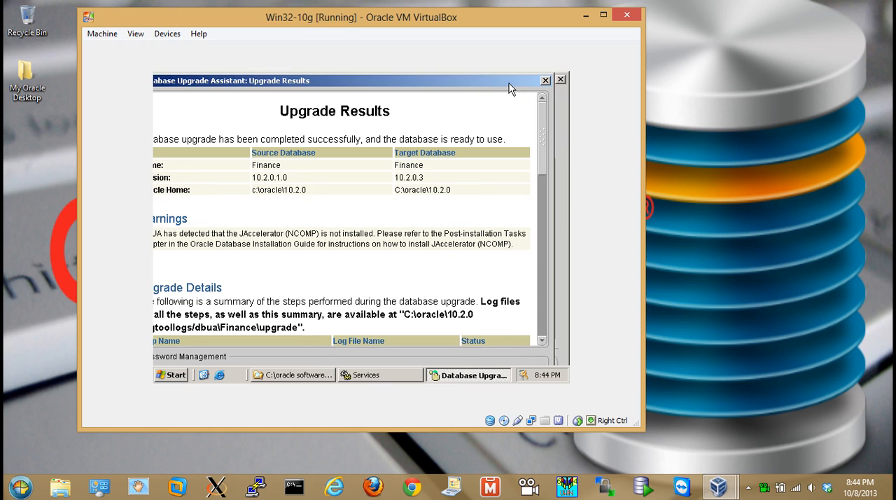
pyautogui.click(544, 81)
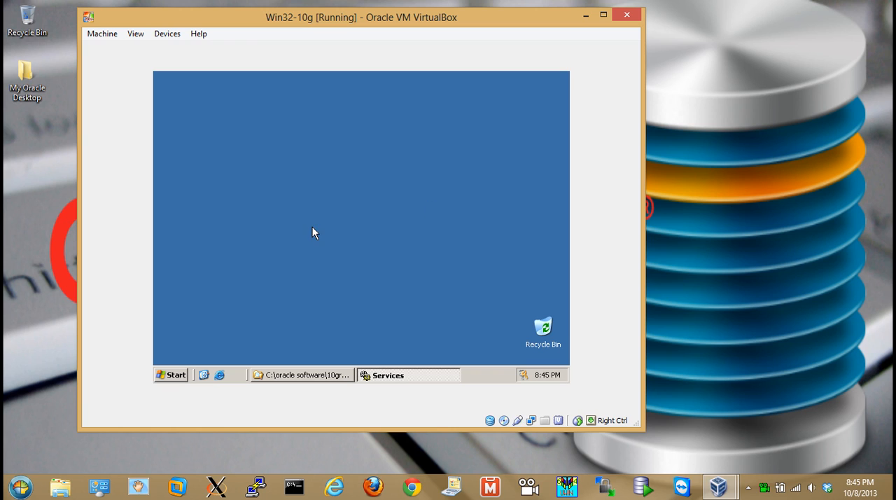
# Launch SQL*Plus from the Application Development programs of OraDb10g_home1
pyautogui.click(168, 378)
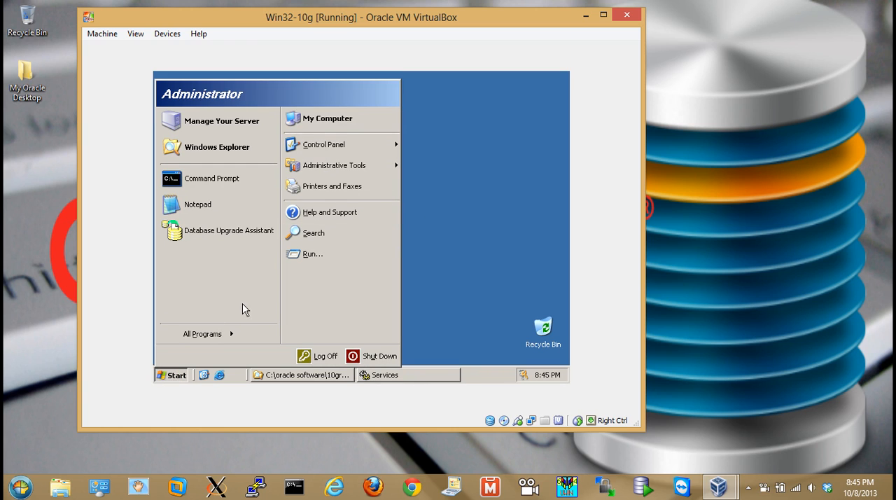
pyautogui.moveTo(219, 334)
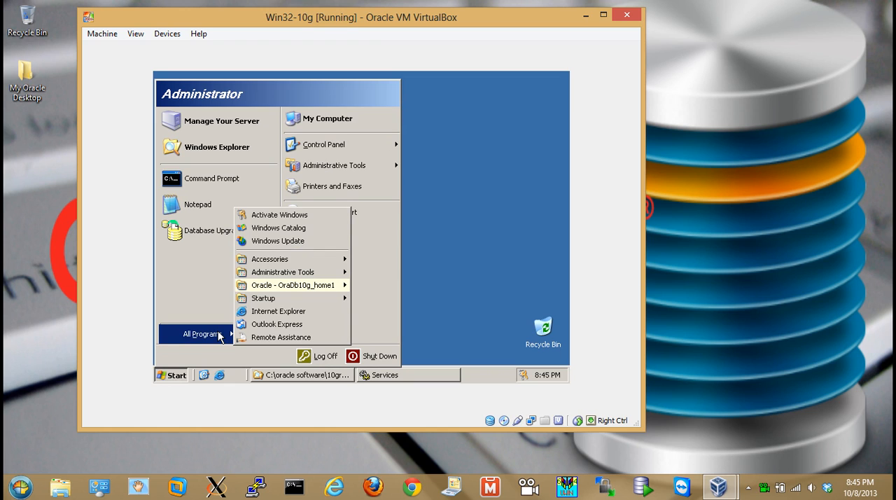
pyautogui.moveTo(280, 289)
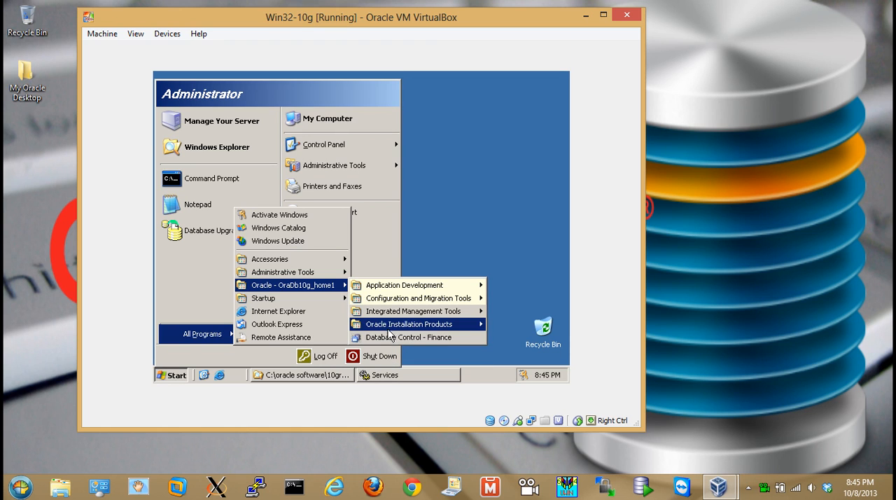
pyautogui.moveTo(390, 334)
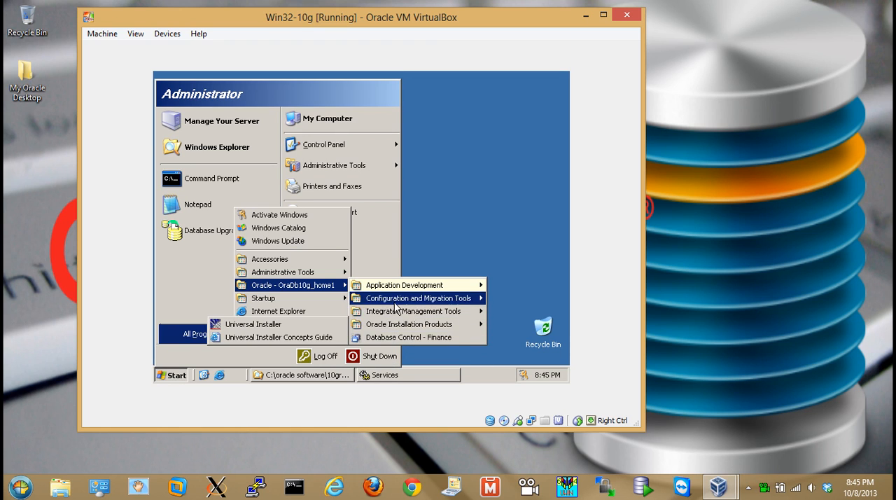
pyautogui.moveTo(397, 301)
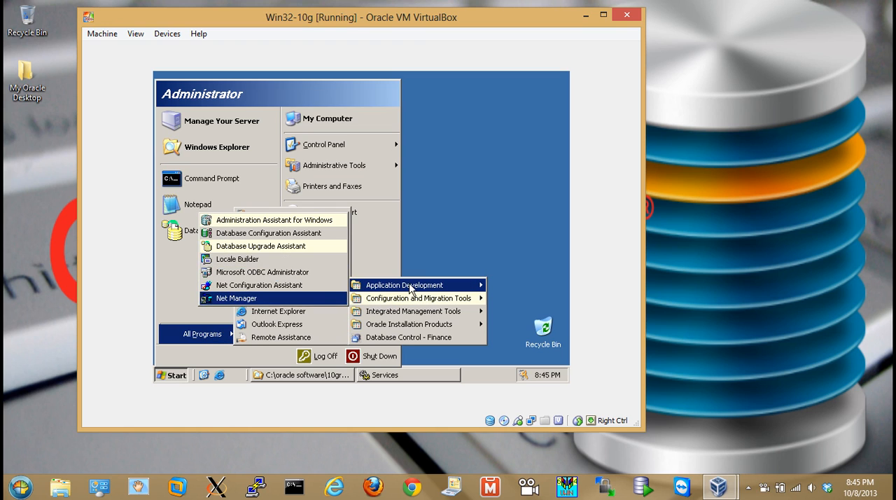
pyautogui.moveTo(369, 290)
pyautogui.click(221, 363)
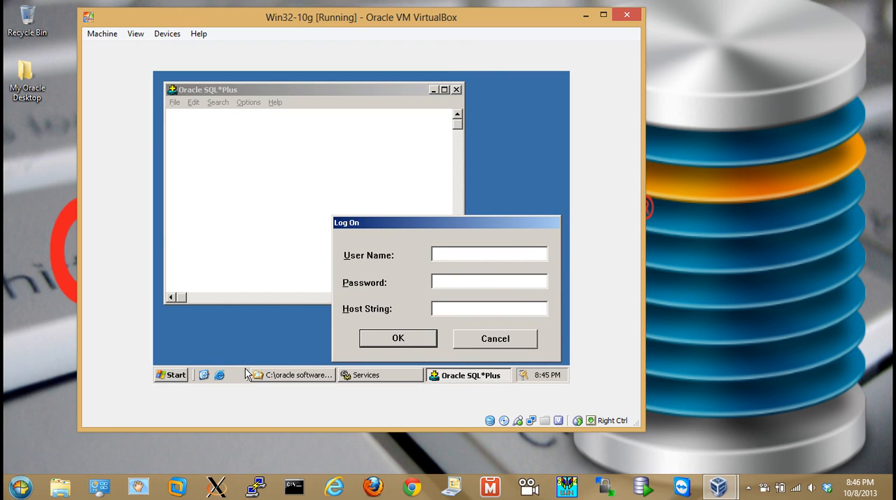
# Log on to SQL*Plus as sys with the account password and the host string "Finance as sysdba"
pyautogui.click(469, 255)
pyautogui.write('sys*********as')
pyautogui.press('BackSpace')
pyautogui.press('BackSpace')
pyautogui.press('BackSpace')
pyautogui.write('Fina')
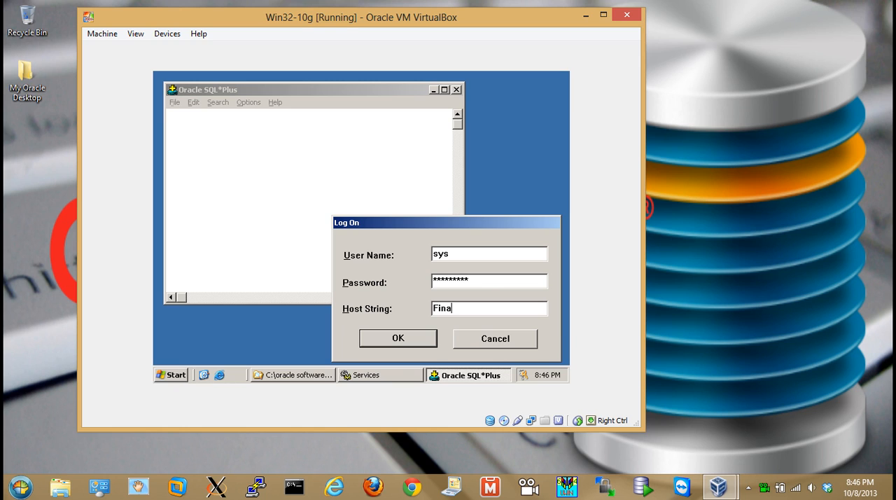
pyautogui.write('ince as sysdba')
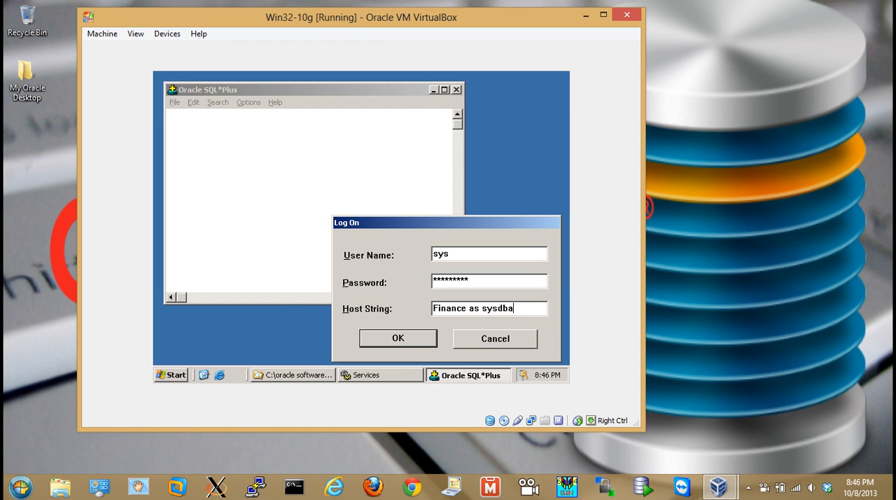
pyautogui.click(419, 336)
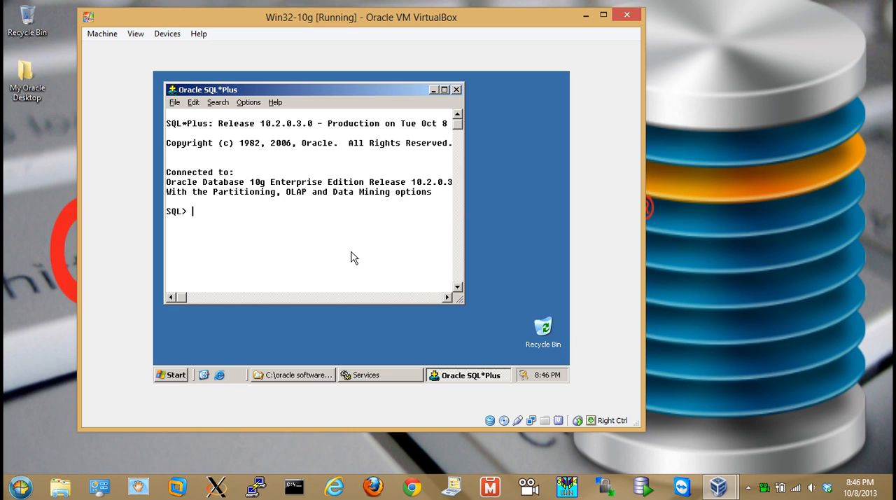
# Query the database name with "select name from v$database;"
pyautogui.write('select name from v$data')
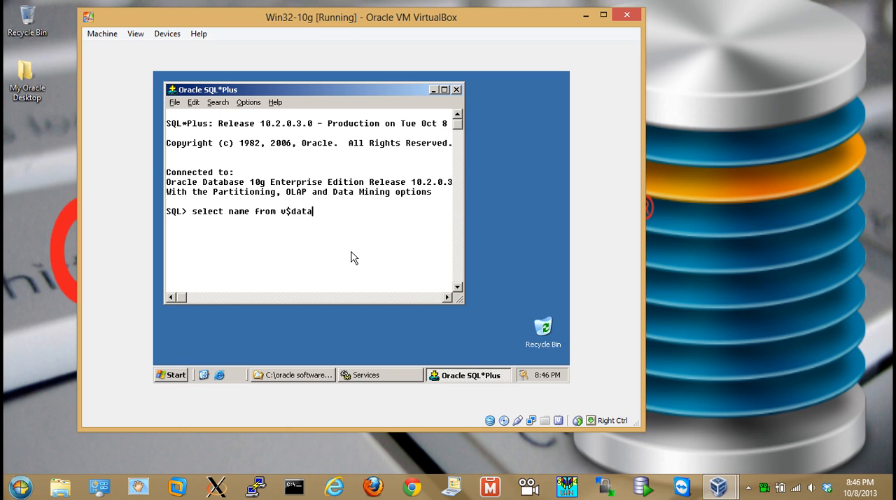
pyautogui.write('base;')
pyautogui.press('Return')
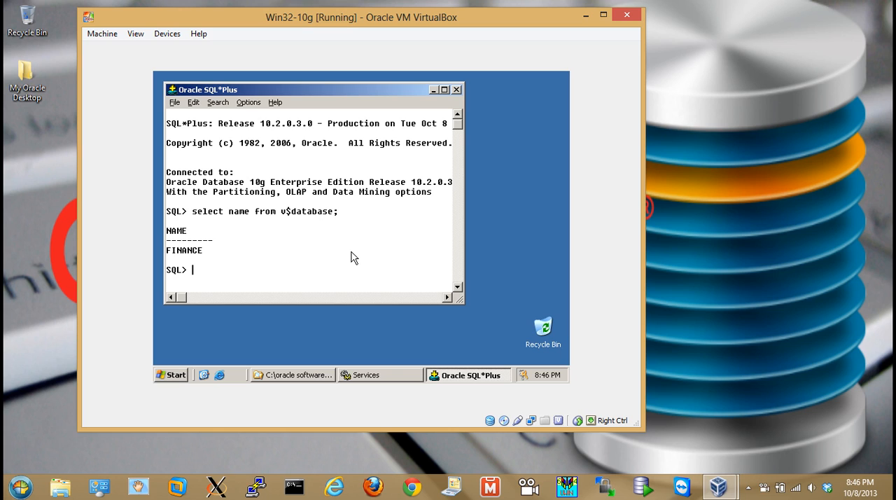
# Check which account is connected to the database with "show user"
pyautogui.write('show user')
pyautogui.press('Return')
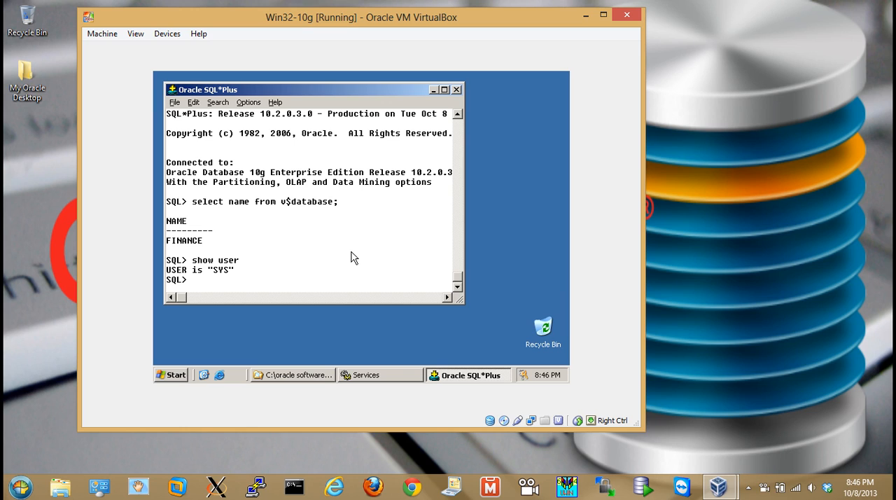
pyautogui.rightClick(764, 487)
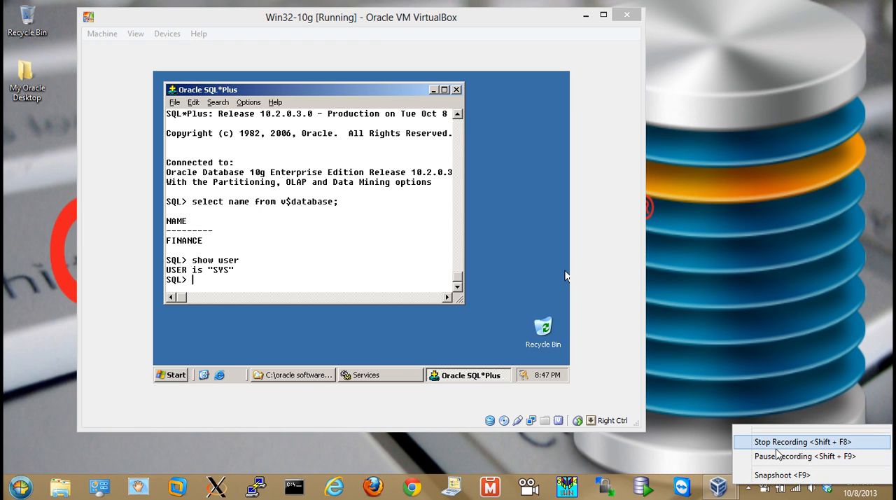